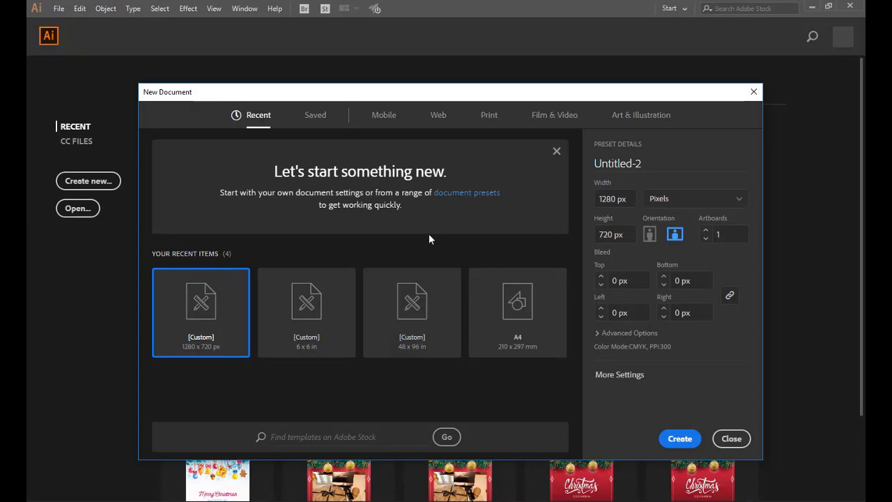
Create a blank 1280 × 720 px document (Untitled-2)
click(631, 199)
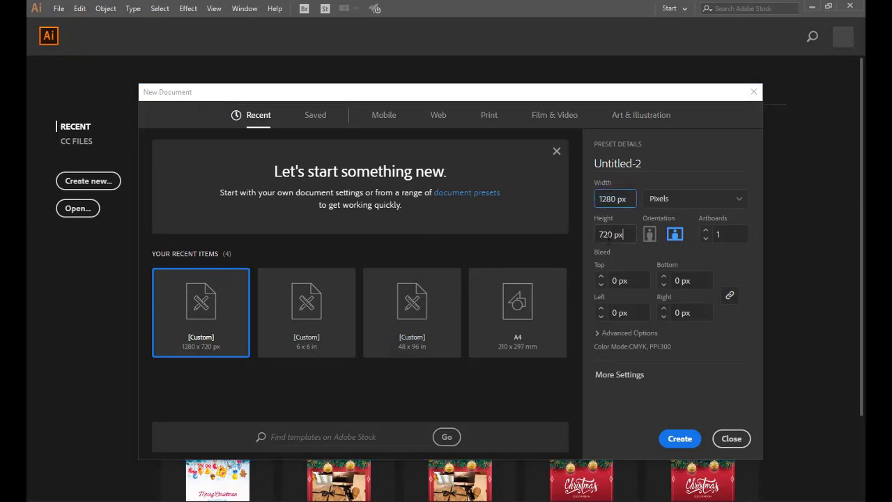
click(680, 439)
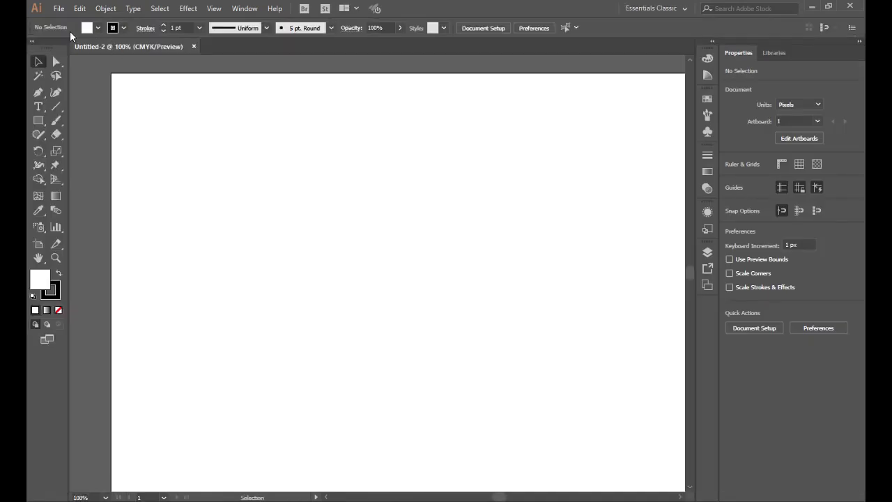
Place the lion image 800px_COLOURBOX5751624 in the centre of the artboard
click(59, 10)
mouse_move(78, 213)
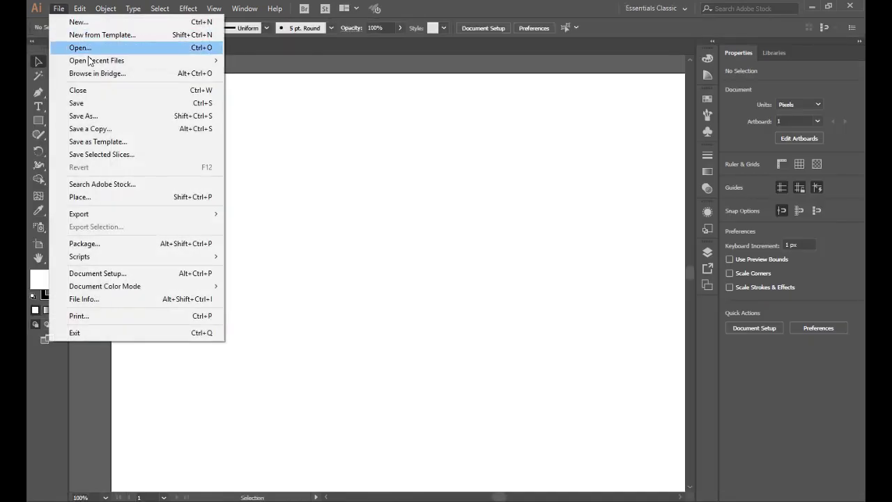
click(97, 197)
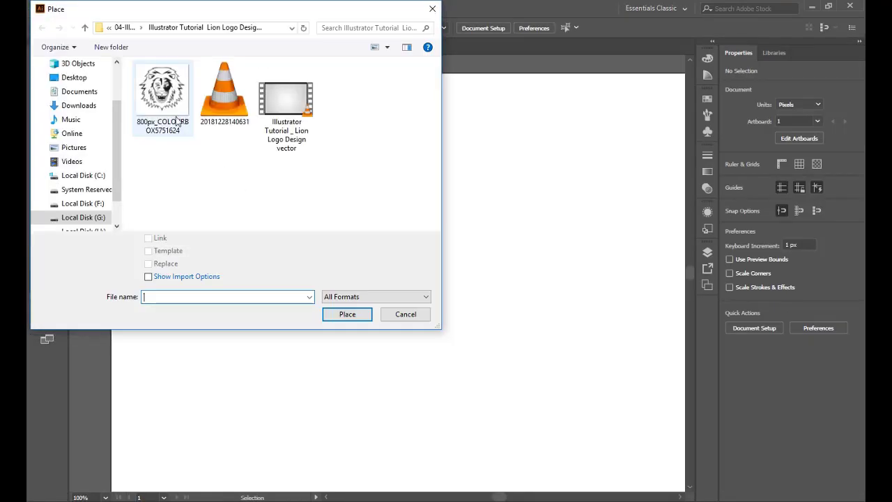
click(170, 108)
double_click(170, 108)
mouse_move(295, 163)
mouse_down()
mouse_move(528, 348)
mouse_move(574, 412)
mouse_up()
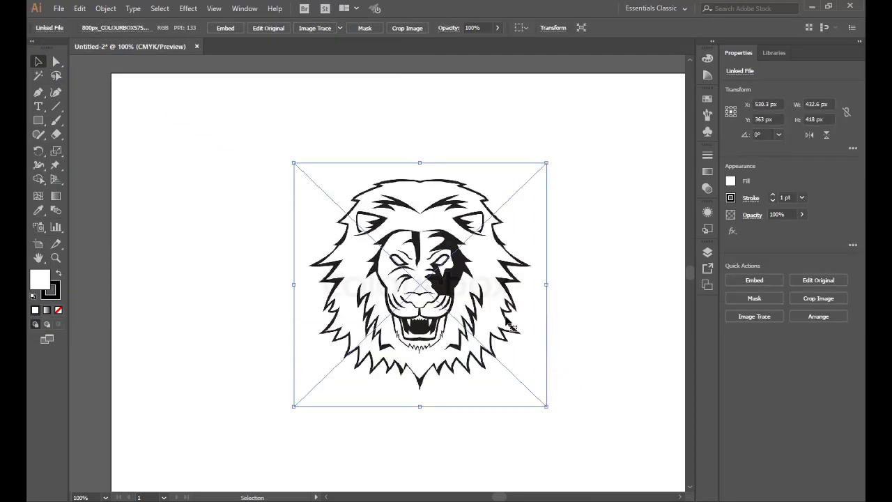
Zoom in on the lion head and hide the placed image's frame edges
click(577, 246)
key(z)
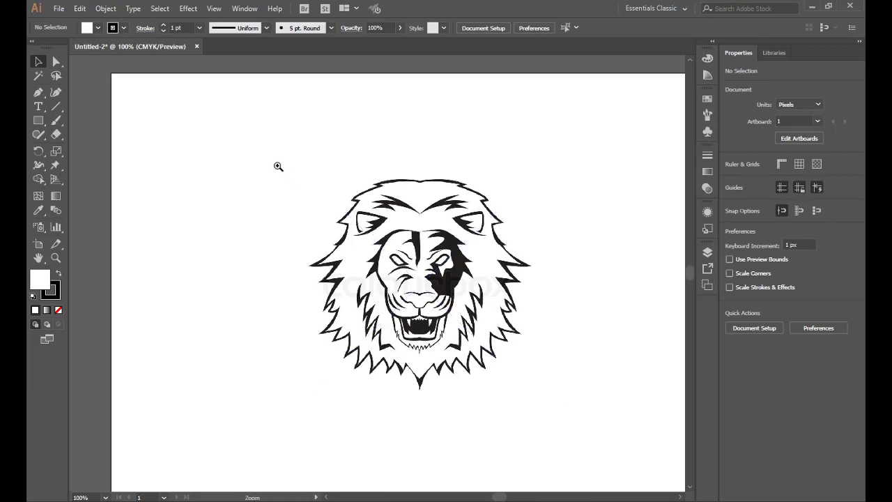
drag(543, 377, 578, 407)
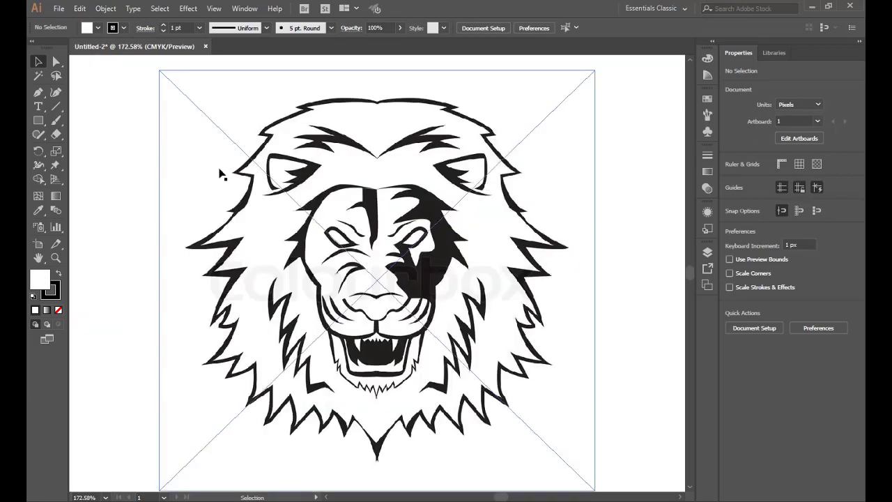
key(ctrl+h)
Start a tan-filled Pen path down the centre line from mane top to chin tip
click(39, 93)
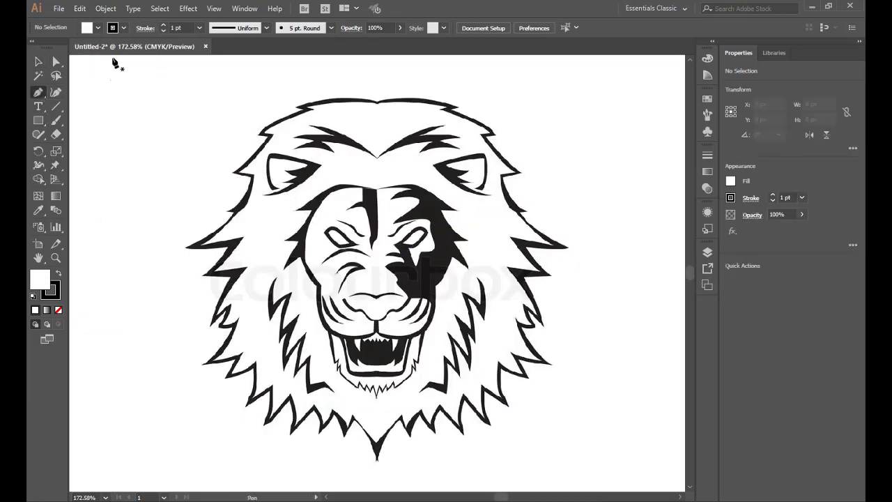
click(98, 28)
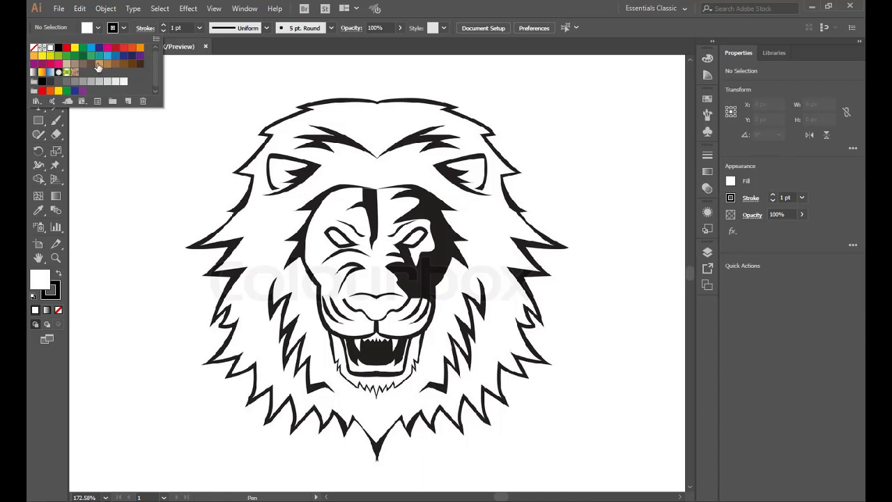
key(Escape)
key(ctrl+=)
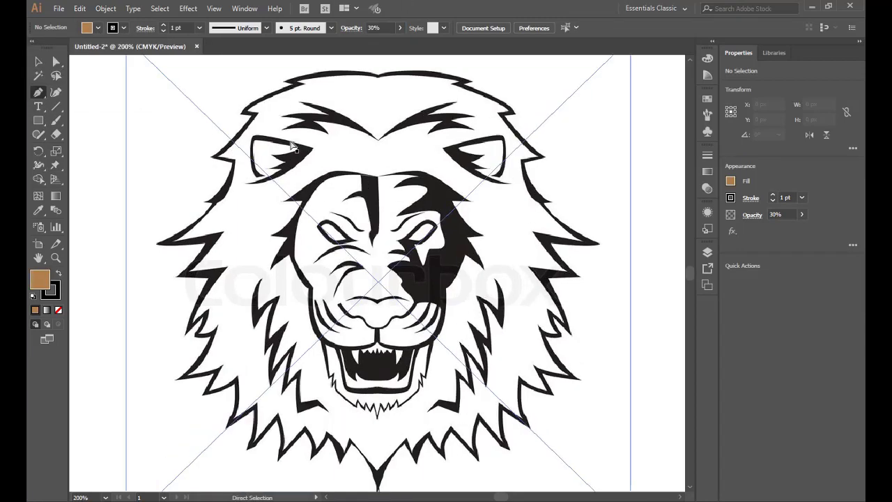
click(378, 75)
shift+click(378, 491)
Trace the jagged spikes of the lower-left mane
scroll(378, 446, down, 2)
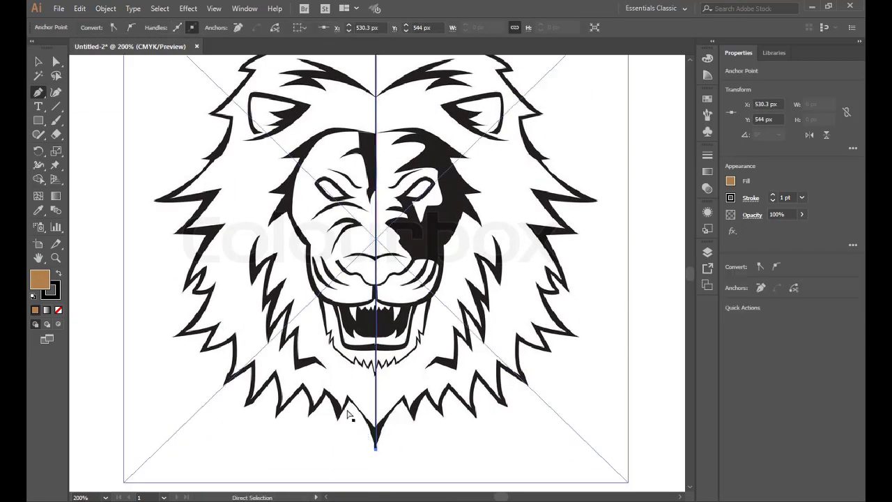
key(ctrl+=)
drag(336, 199, 363, 209)
click(338, 200)
click(316, 236)
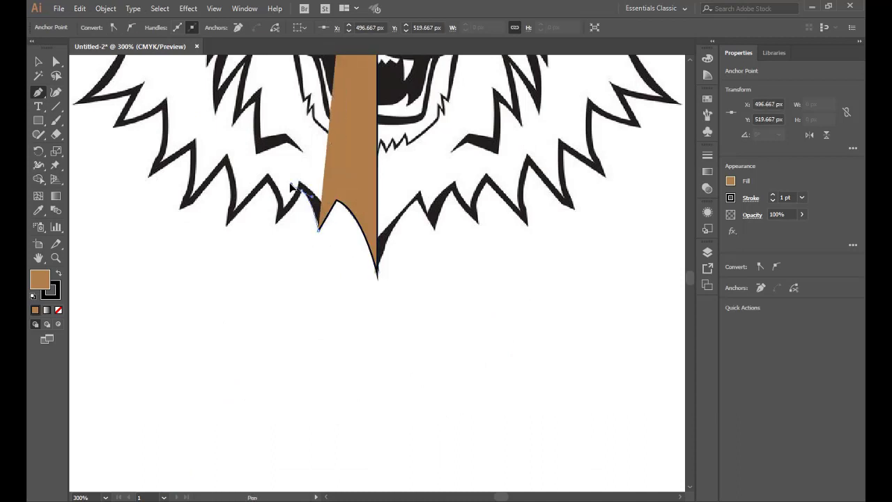
click(301, 190)
click(276, 223)
click(266, 183)
Set the traced path's opacity to 30% and resume from the last mane point
key(v)
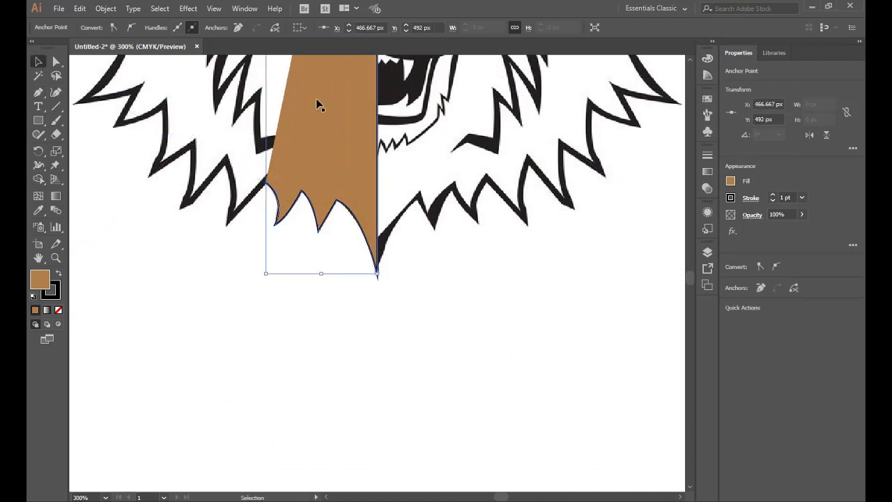
click(383, 28)
text(30p)
click(265, 183)
Continue tracing the left mane spikes with curved and corner points
click(227, 225)
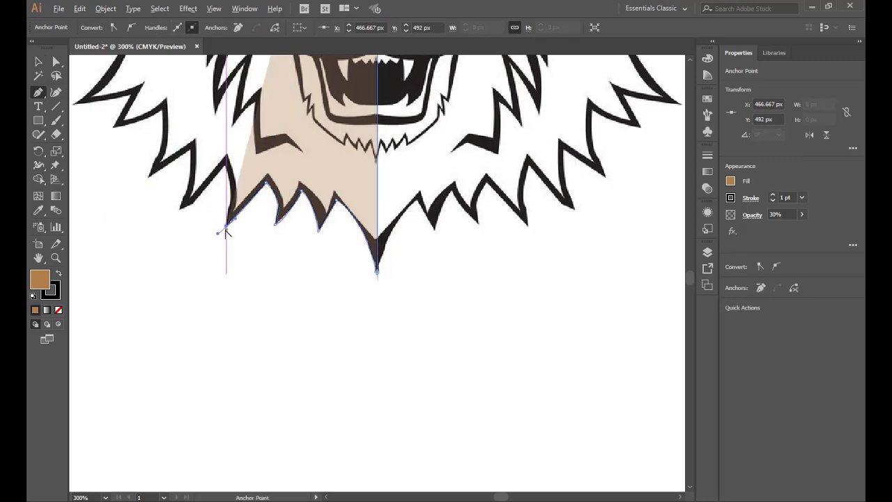
click(180, 207)
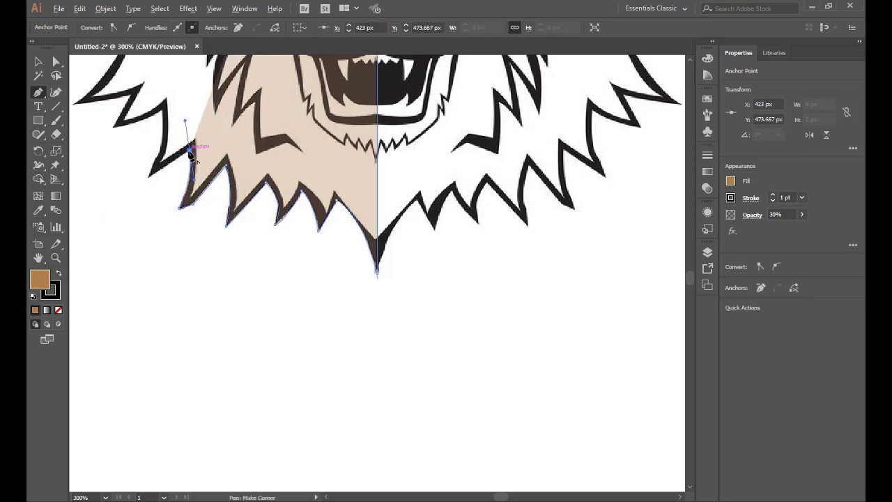
drag(147, 176, 159, 159)
click(160, 108)
drag(111, 127, 131, 126)
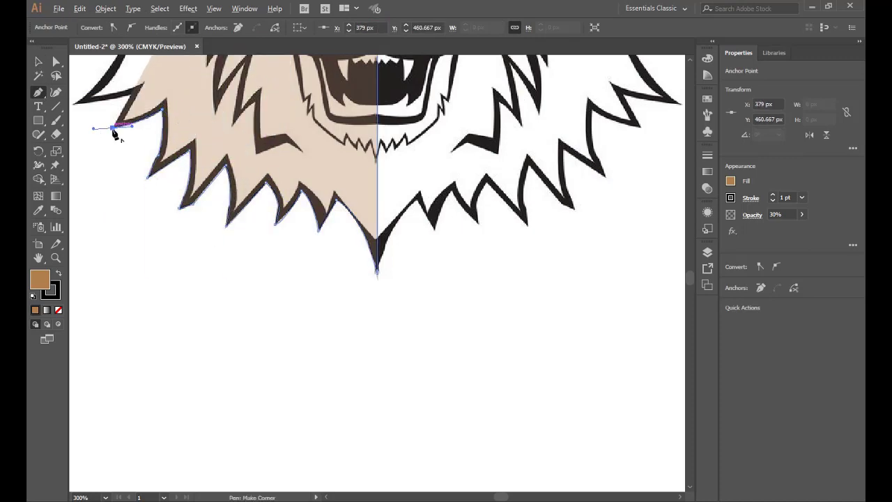
drag(174, 96, 365, 253)
click(262, 260)
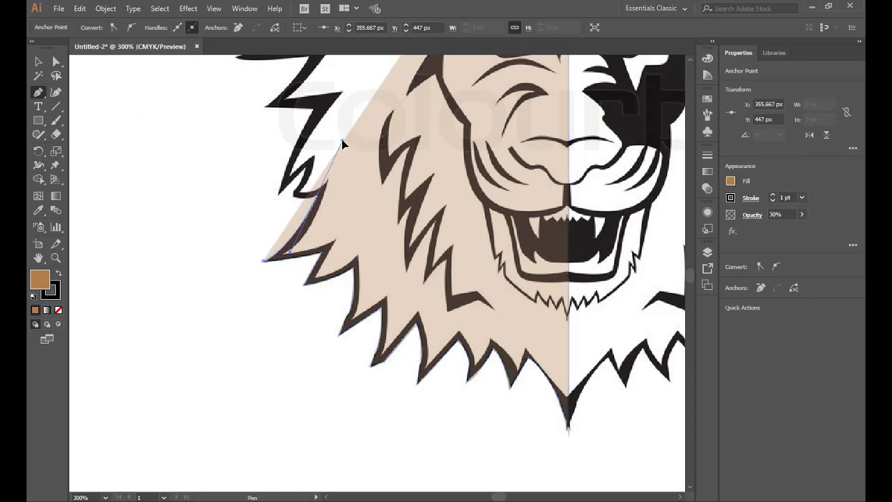
drag(299, 195, 281, 202)
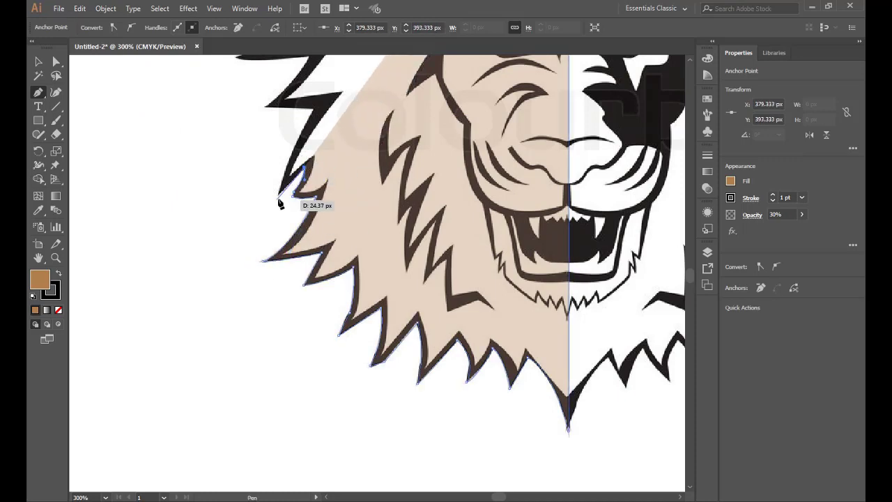
Trace up past the ear and curve along the top of the mane
drag(307, 59, 298, 212)
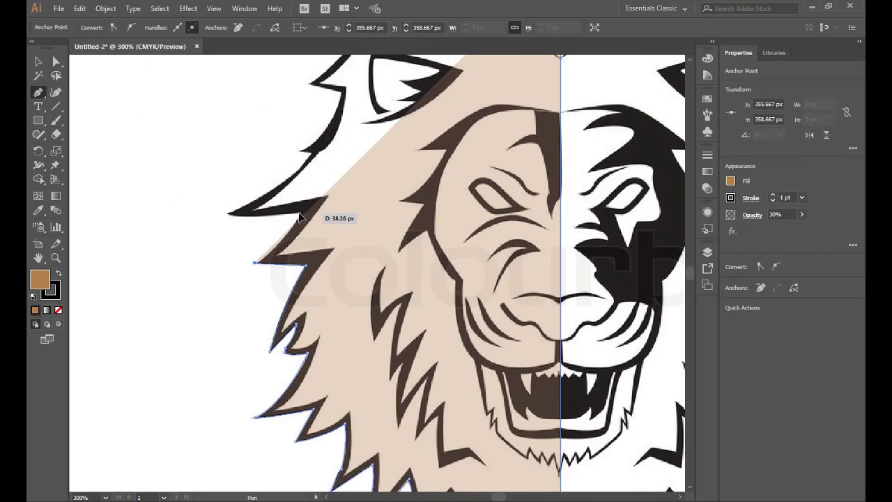
click(301, 216)
click(300, 150)
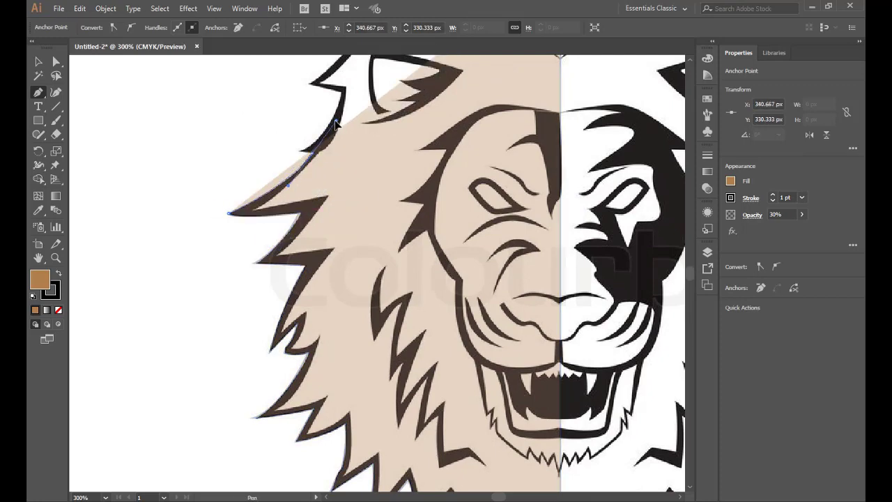
scroll(328, 112, up, 5)
scroll(352, 70, up, 1)
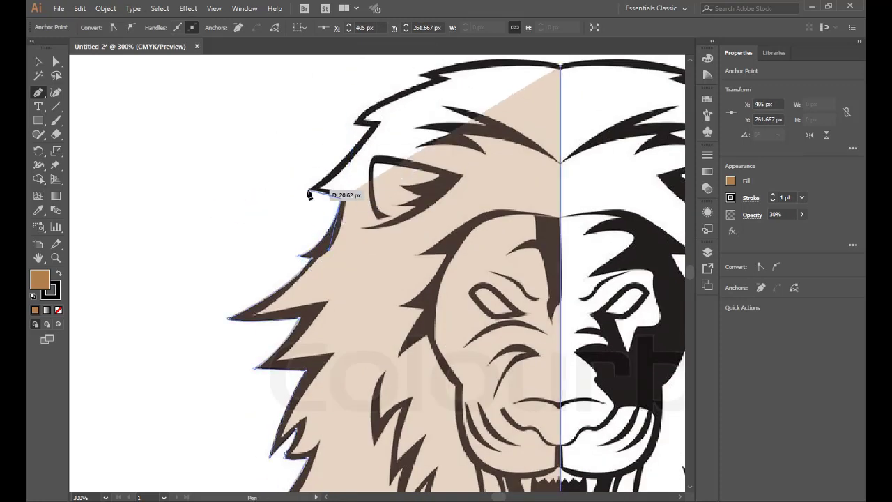
click(309, 190)
click(389, 101)
scroll(433, 146, up, 10)
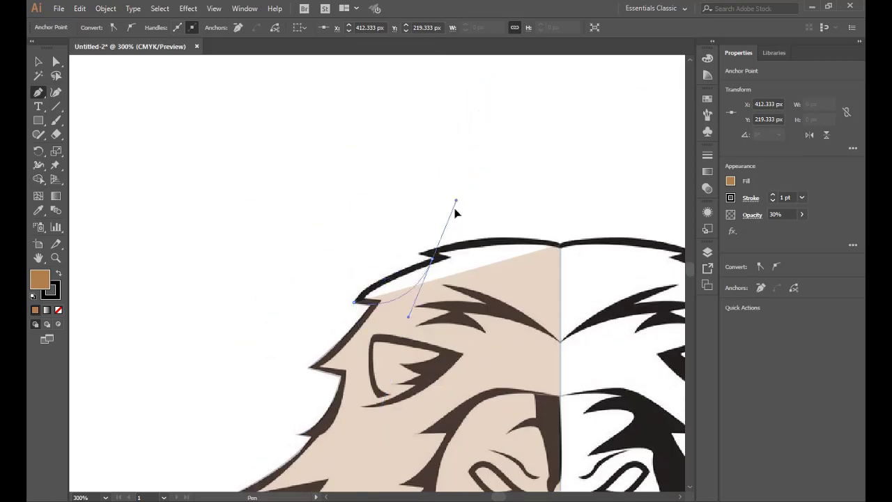
mouse_move(418, 251)
mouse_down()
mouse_move(504, 239)
mouse_move(544, 249)
mouse_up()
Close the left-half path and move a reflected copy to the lion's right side
click(38, 62)
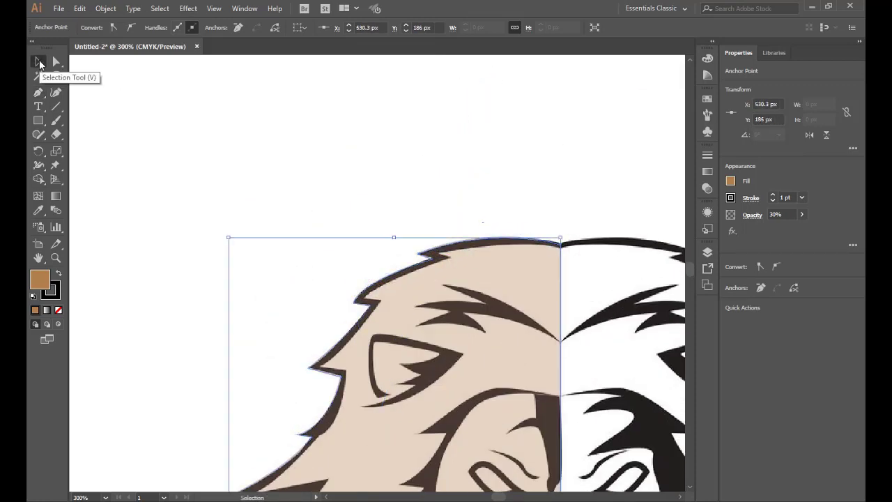
key(ctrl+0)
click(234, 193)
scroll(318, 112, up, 5)
right_click(318, 111)
mouse_move(366, 271)
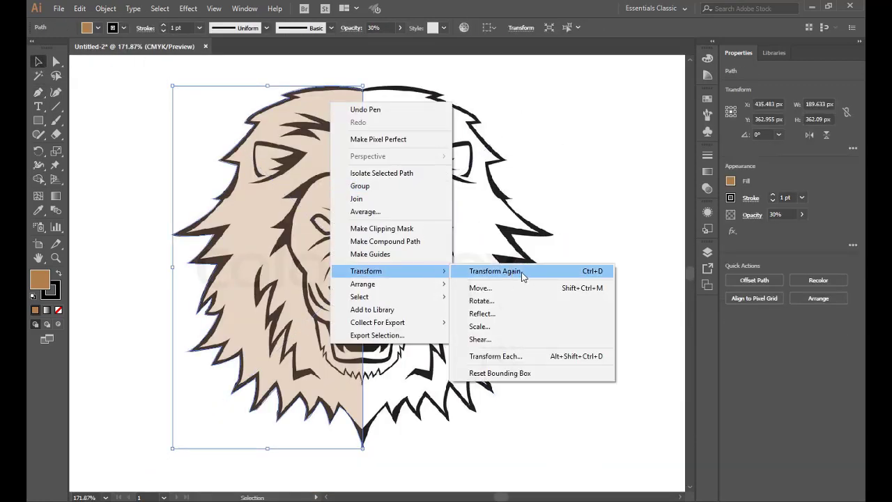
click(497, 314)
click(507, 297)
drag(223, 209, 414, 209)
Align the right half on the centre line and unite both halves into one shape
shift+click(342, 163)
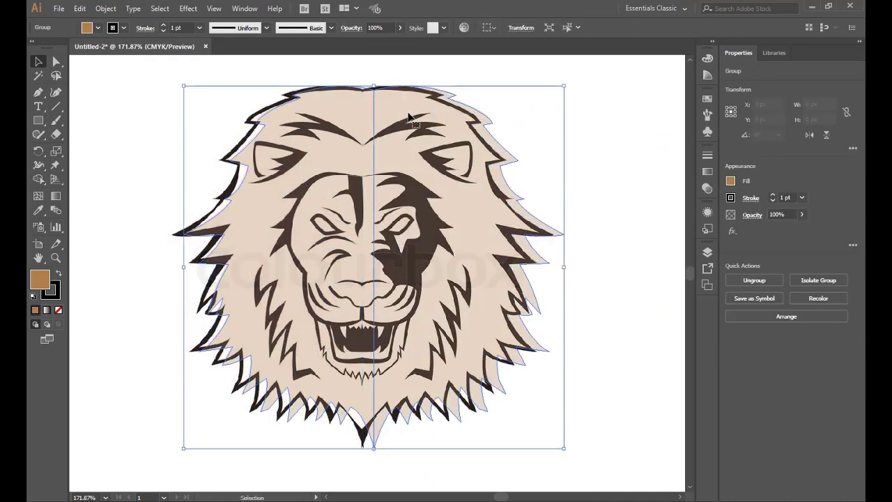
drag(388, 106, 379, 109)
shift+click(334, 112)
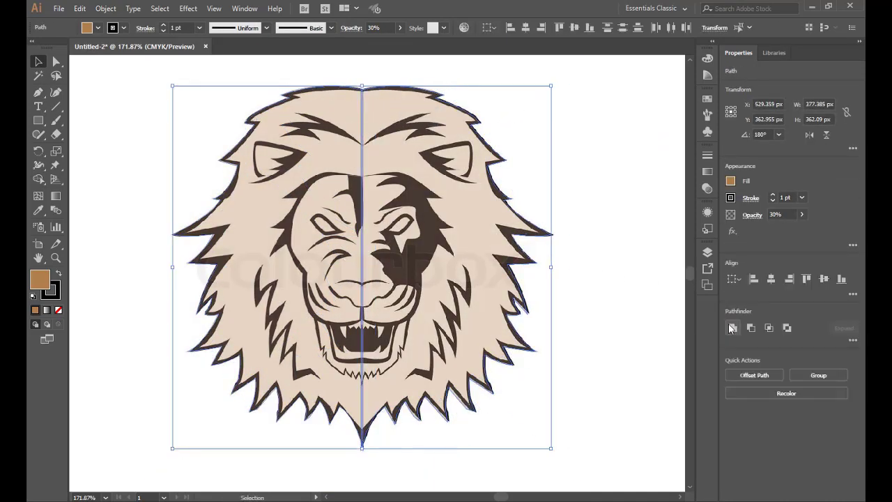
click(733, 327)
Send the merged tan silhouette behind the reference image
click(563, 271)
click(288, 126)
right_click(286, 120)
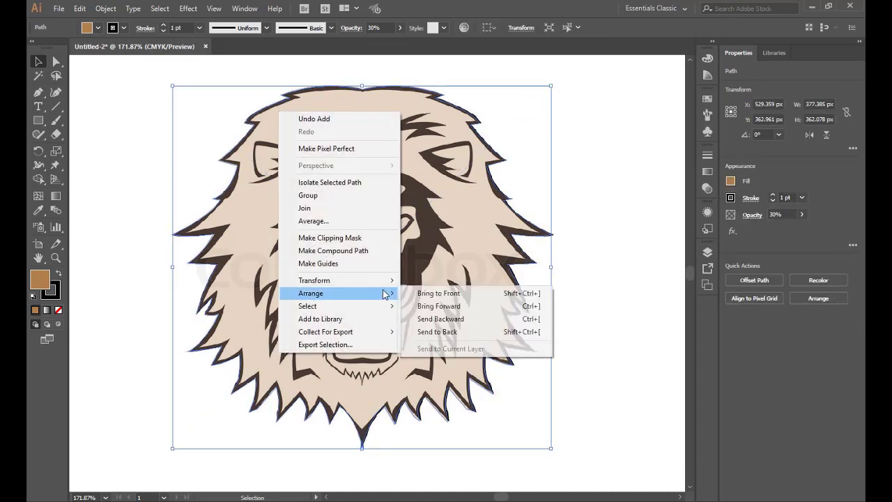
click(458, 330)
key(z)
drag(122, 74, 419, 253)
Trace a chin wedge down the centre line from mane top to bottom tip
key(p)
click(412, 128)
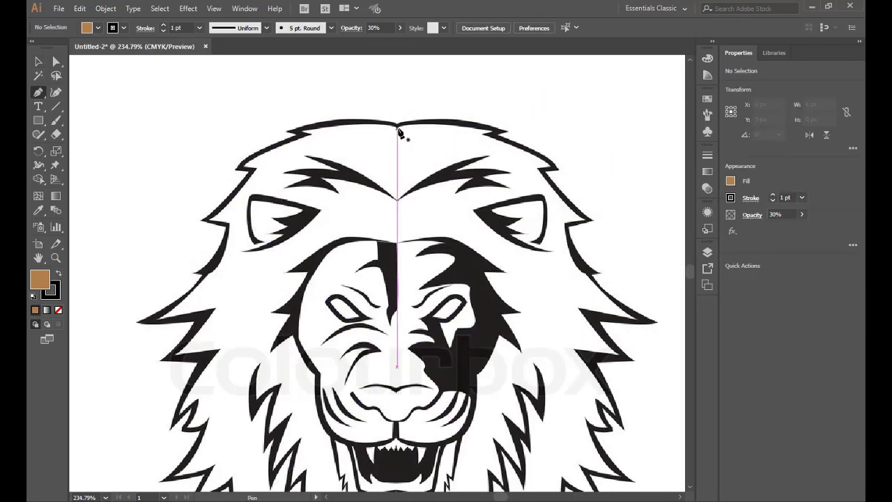
scroll(413, 421, down, 3)
click(412, 422)
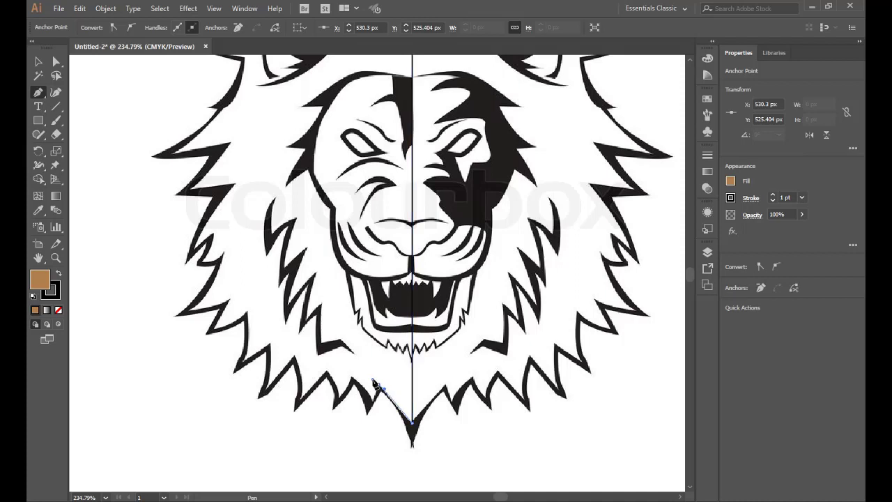
click(376, 385)
click(38, 61)
Give the wedge a beige fill at 50% opacity
click(87, 28)
click(66, 64)
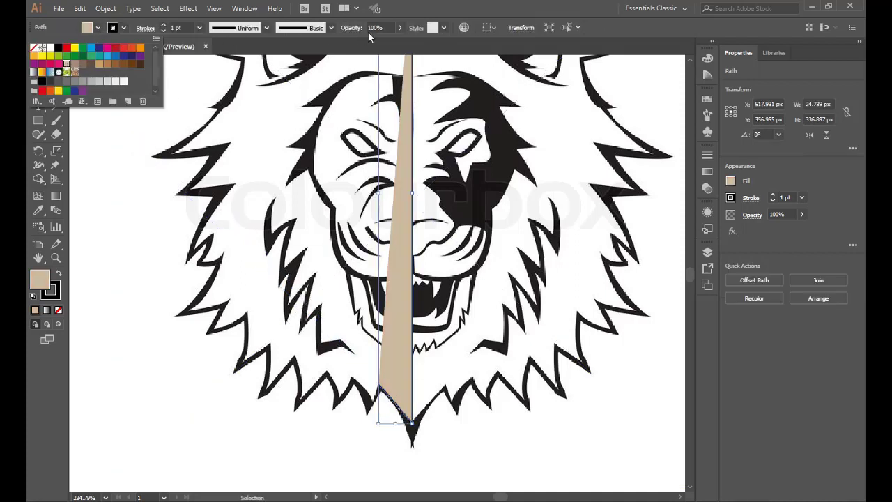
click(375, 28)
text(50)
key(Return)
key(p)
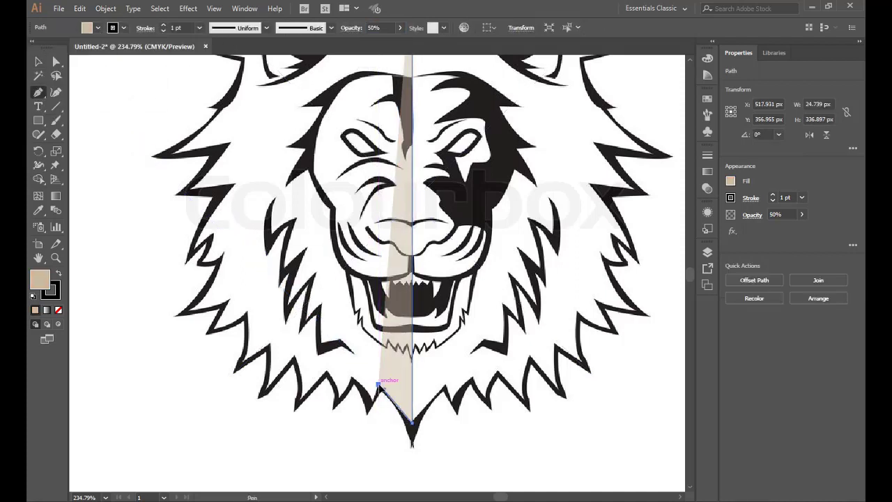
Trace the beige shape along the jagged lower and left mane edge
click(380, 385)
click(351, 379)
click(337, 398)
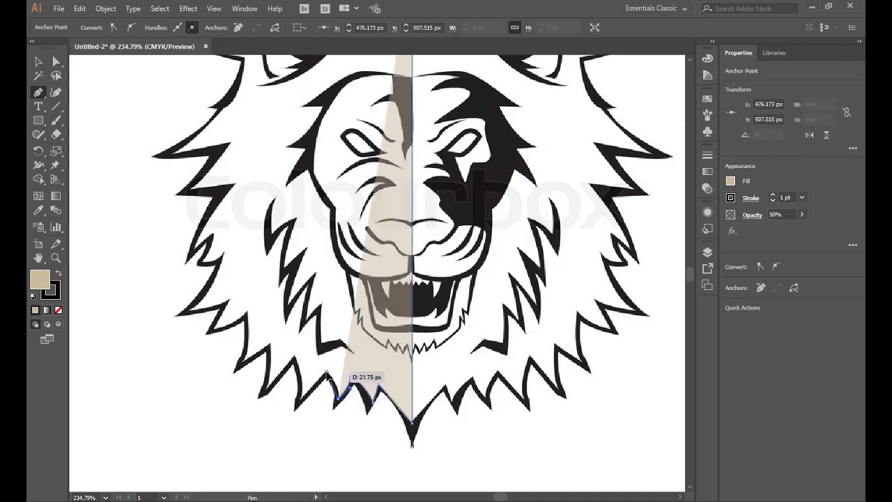
click(327, 377)
click(298, 404)
click(293, 355)
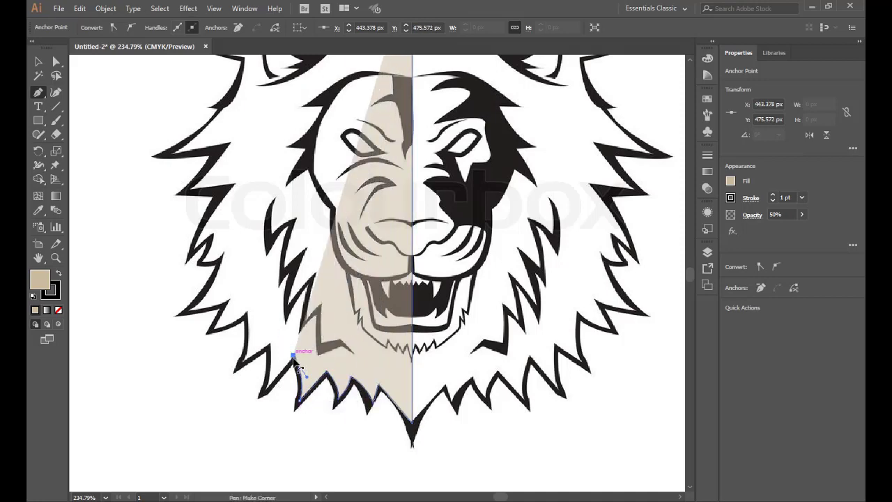
click(260, 396)
click(269, 345)
click(240, 361)
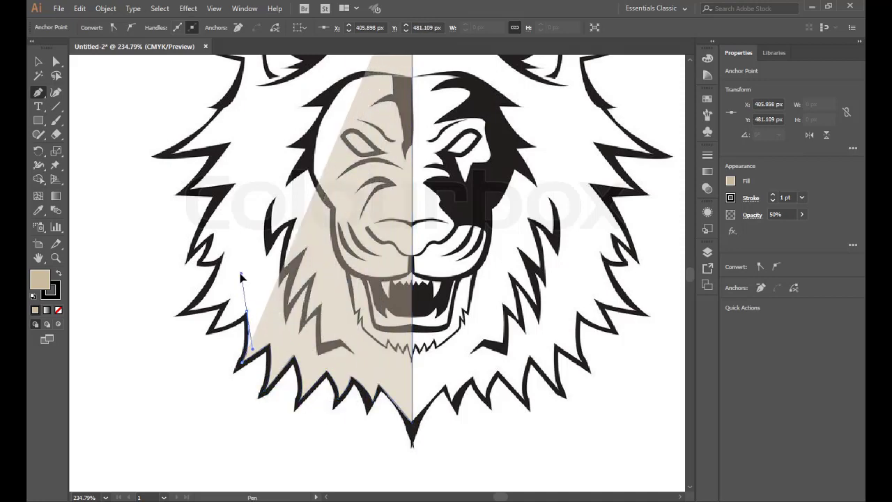
click(208, 330)
click(188, 312)
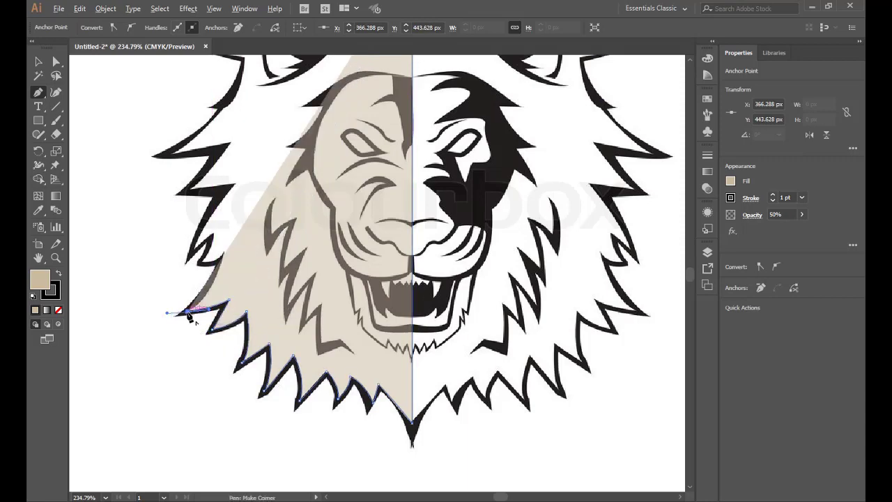
Continue tracing the upper-left mane past the ear to the top centre line
click(209, 262)
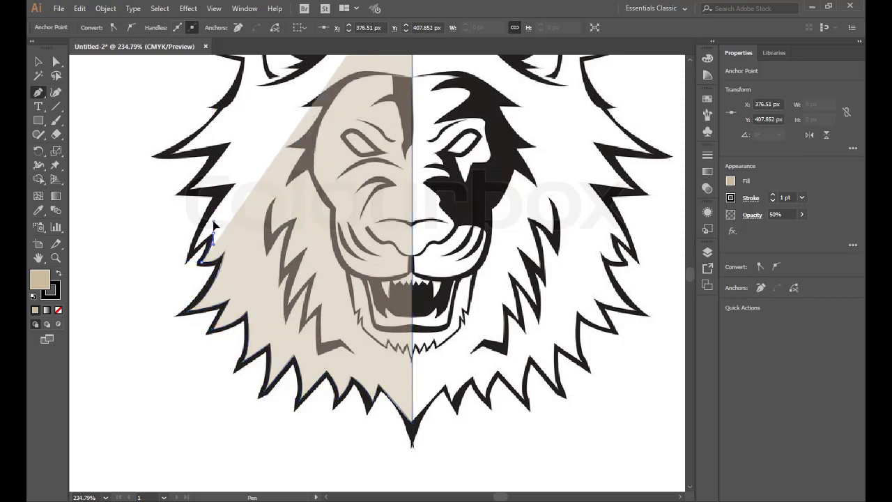
click(197, 248)
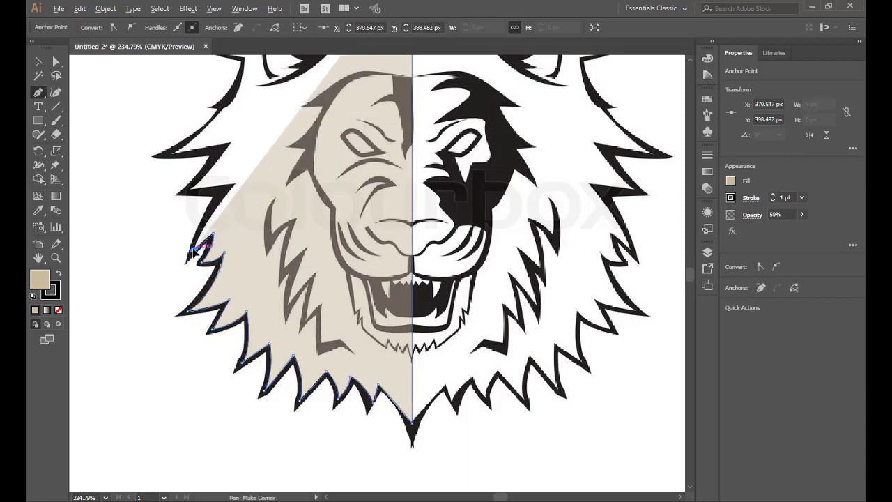
click(189, 188)
drag(230, 144, 221, 165)
click(162, 155)
click(198, 138)
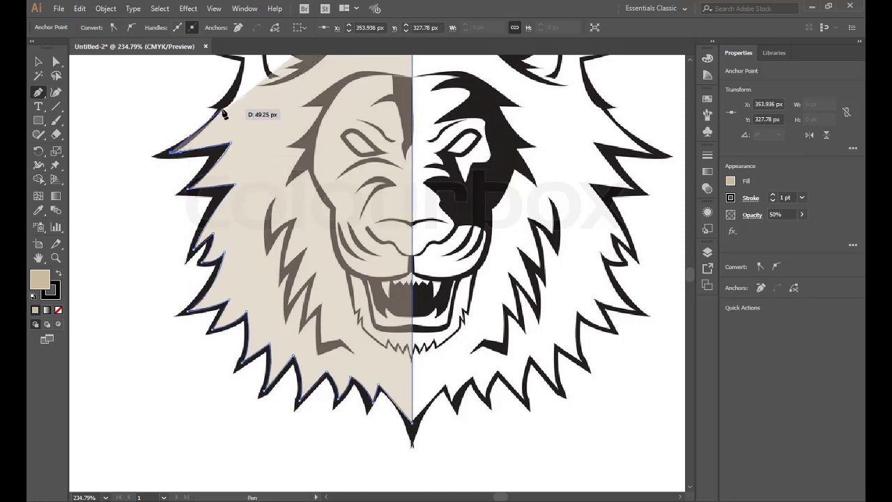
mouse_move(222, 108)
mouse_down()
mouse_move(270, 197)
mouse_move(258, 222)
mouse_up()
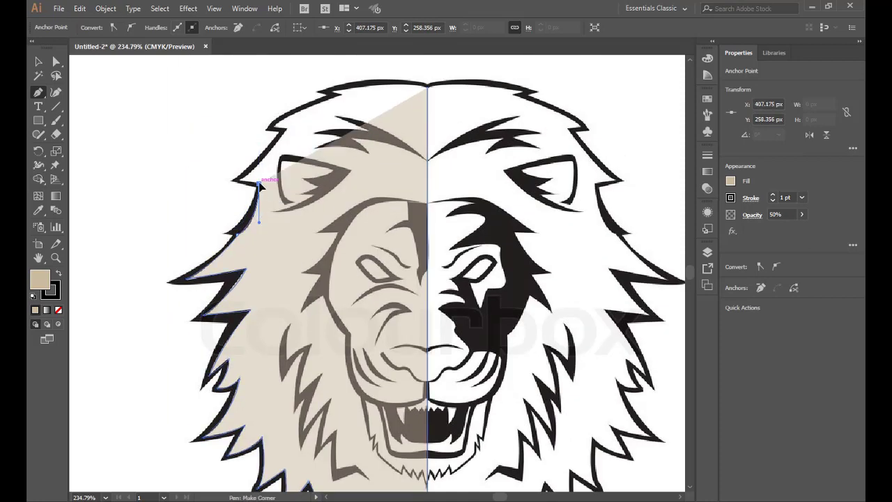
click(261, 166)
drag(289, 128, 289, 129)
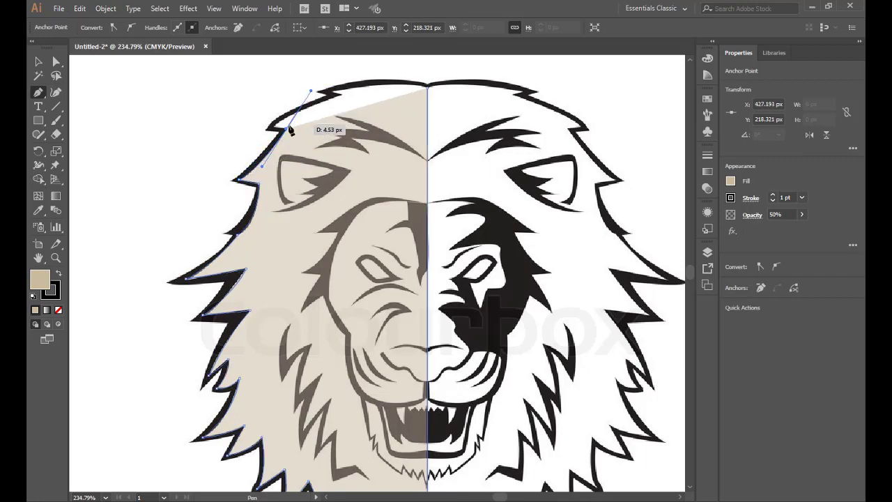
drag(343, 99, 370, 95)
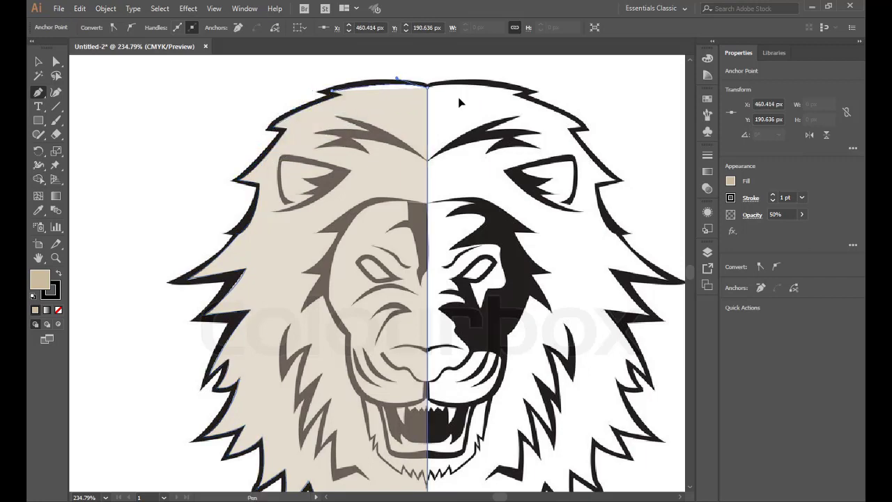
key(ctrl+minus)
Reflect a copy of the beige half to the right and select both halves
right_click(378, 169)
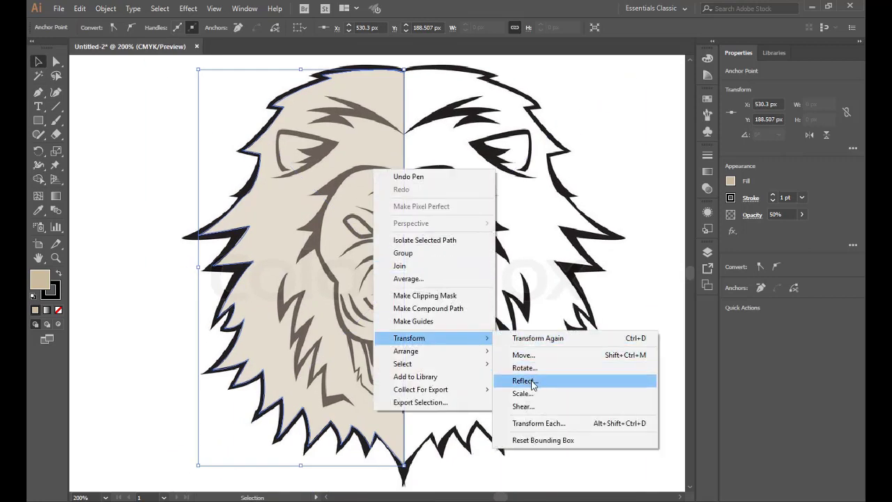
click(522, 379)
key(ctrl+z)
right_click(349, 145)
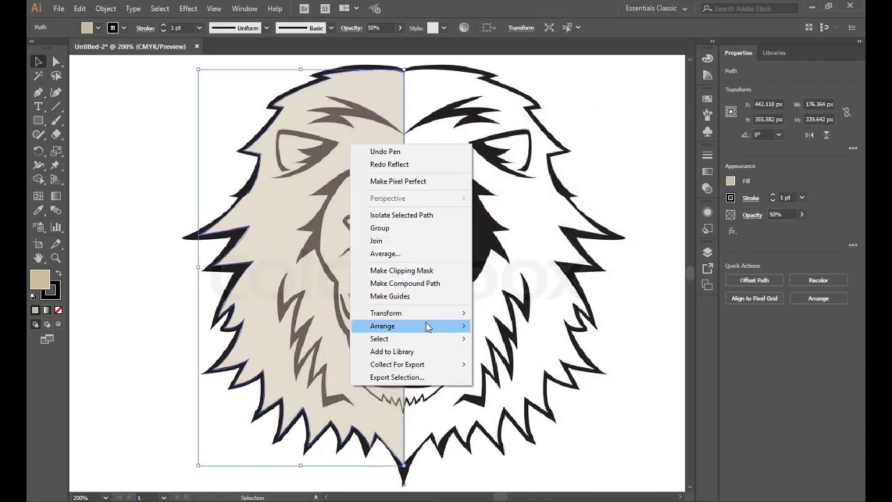
click(516, 353)
click(495, 294)
drag(216, 279, 423, 279)
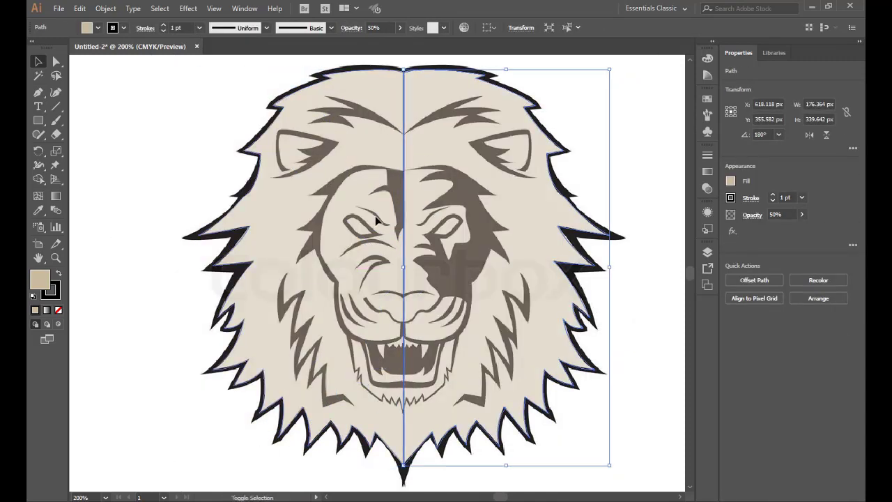
click(401, 142)
right_click(400, 143)
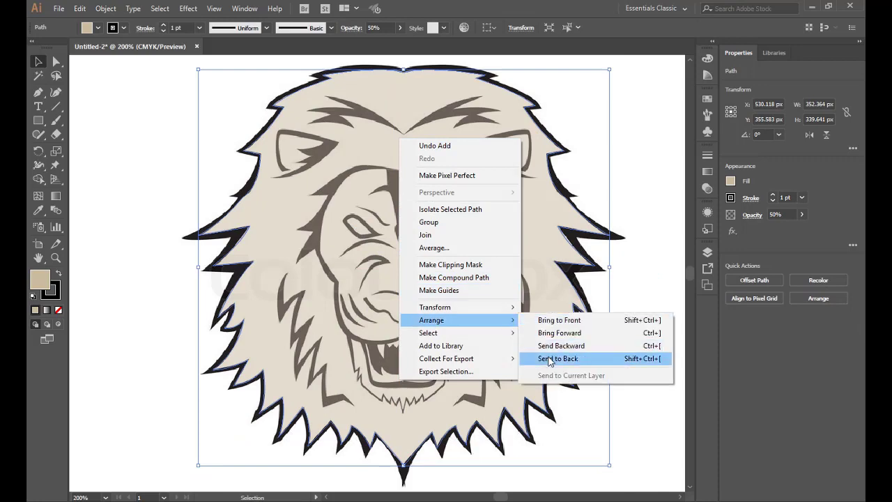
Send the beige silhouette to the back and set a red fill for the Pen tool
click(648, 356)
click(118, 148)
scroll(119, 148, up, 2)
key(p)
click(89, 28)
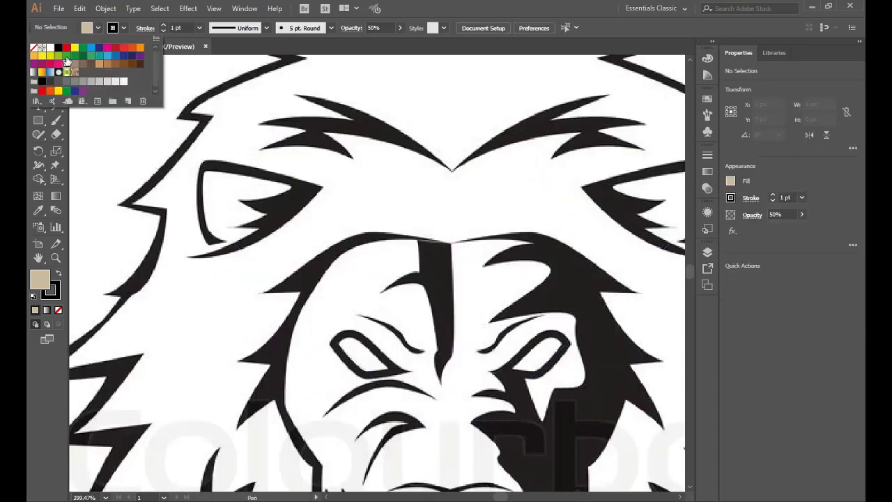
click(67, 51)
Trace the left brow tuft as a 50%-opacity red shape and begin the left ear
click(451, 168)
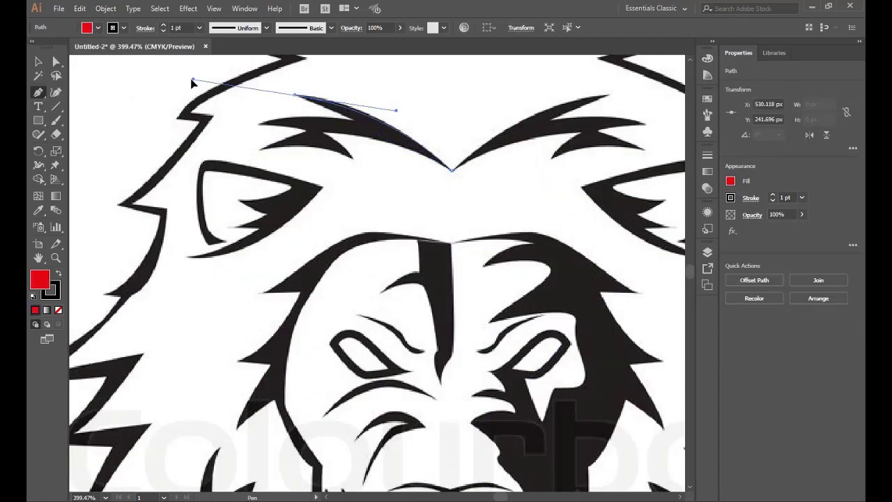
click(294, 94)
key(5)
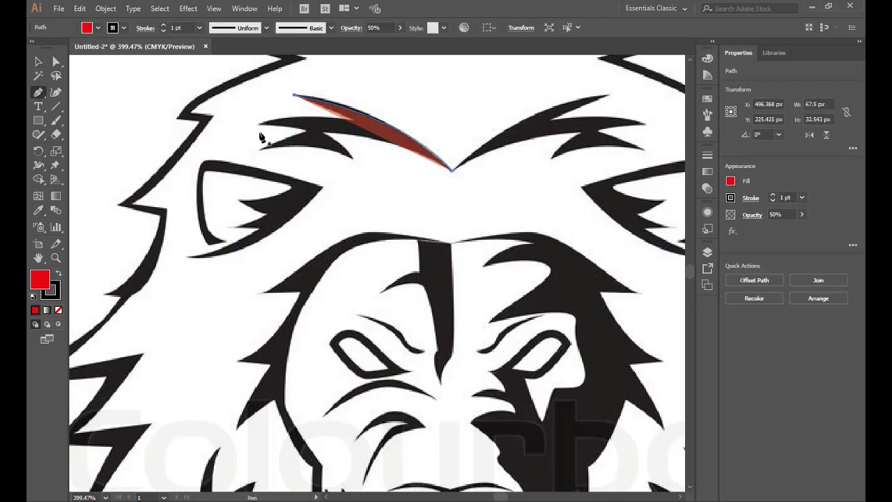
click(355, 120)
mouse_move(239, 136)
mouse_down()
mouse_move(230, 135)
mouse_move(263, 154)
mouse_up()
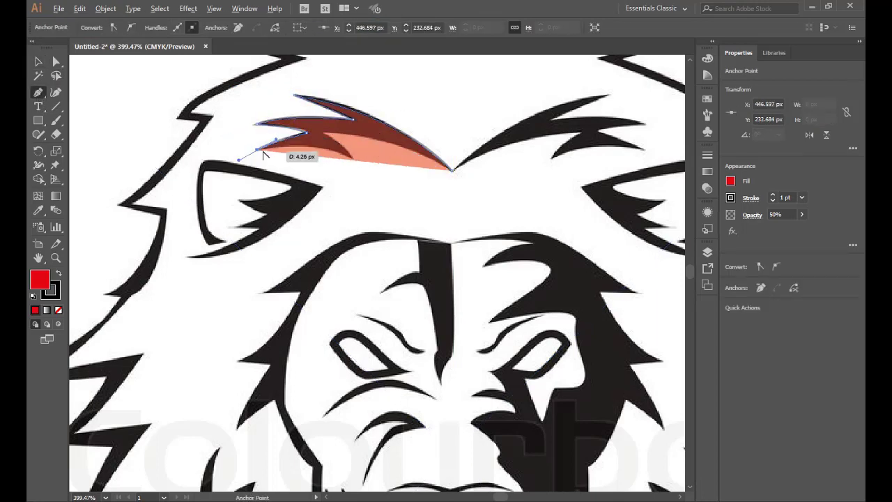
click(321, 133)
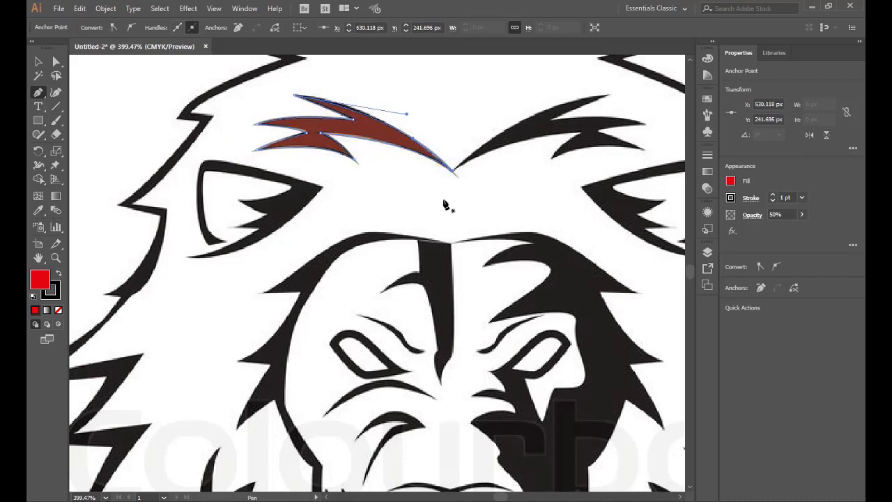
click(225, 242)
click(205, 218)
click(206, 171)
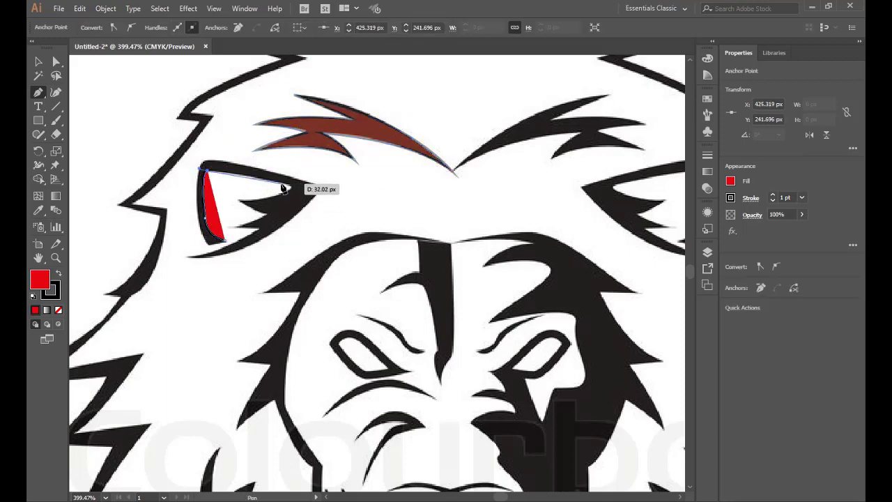
Finish the red inner-ear shape and set its opacity to 30%
drag(288, 186, 279, 204)
click(38, 61)
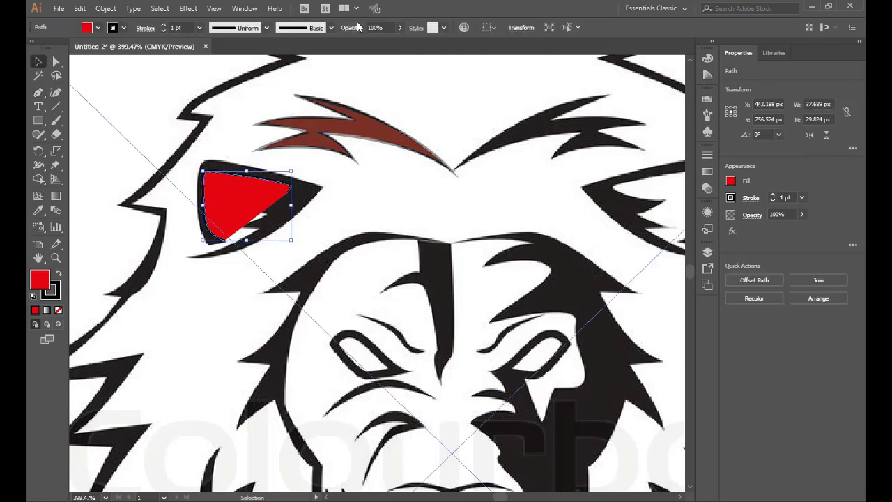
text(0)
key(Return)
key(p)
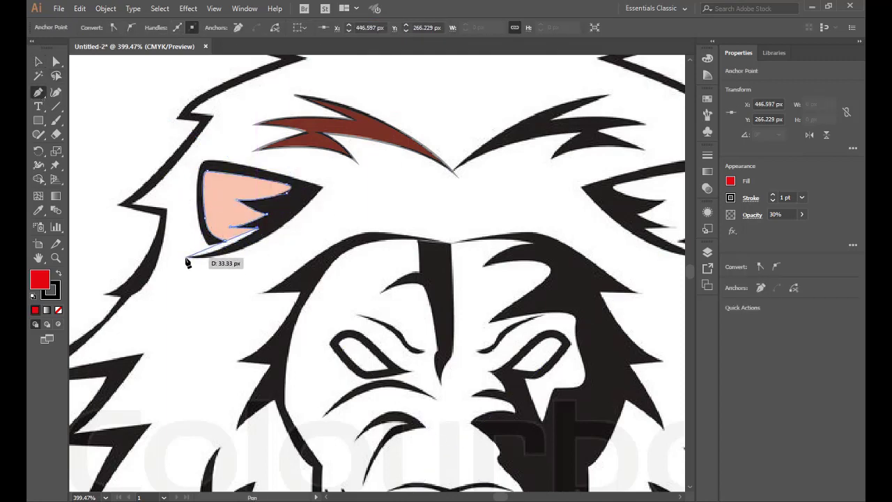
Trace the red rim along the left ear's outline
drag(358, 162, 368, 145)
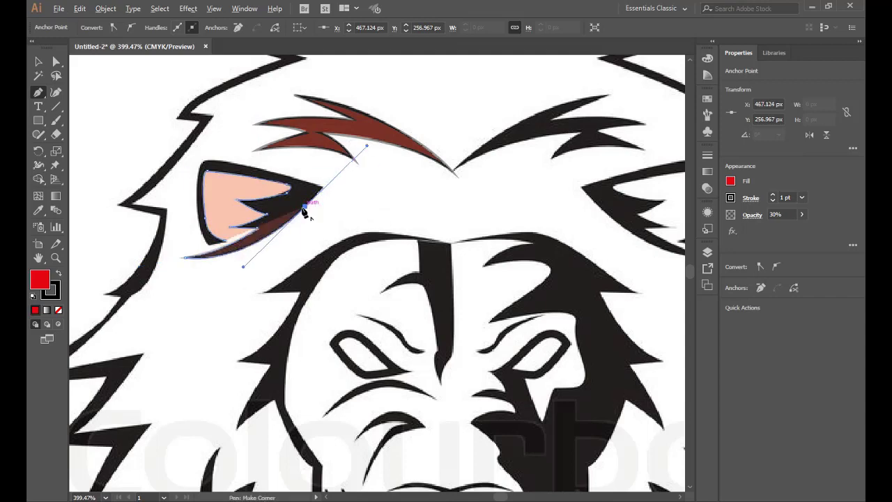
click(214, 162)
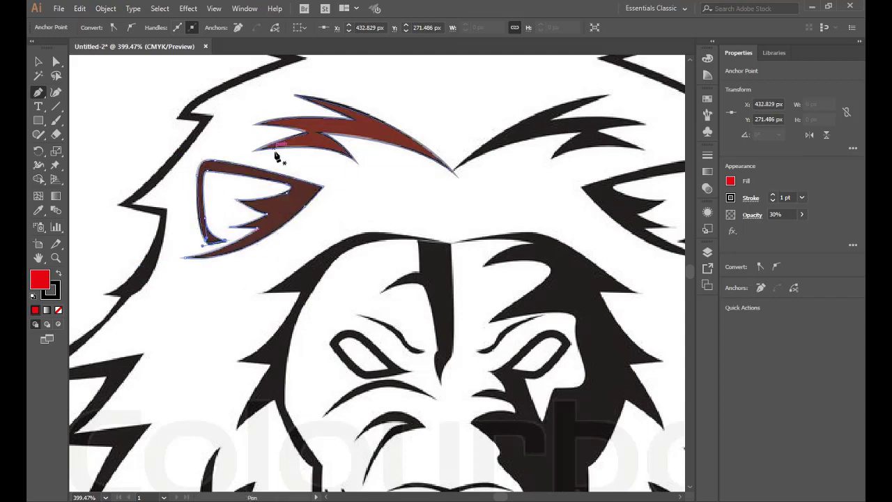
scroll(276, 155, down, 5)
scroll(299, 255, down, 5)
click(258, 131)
Trace the zigzag mane streak beside the left cheek and close it at its start
click(251, 191)
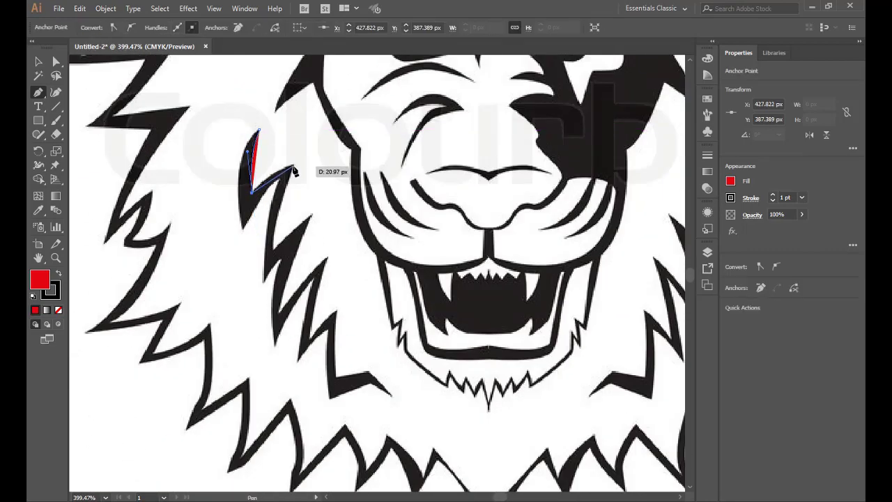
click(271, 253)
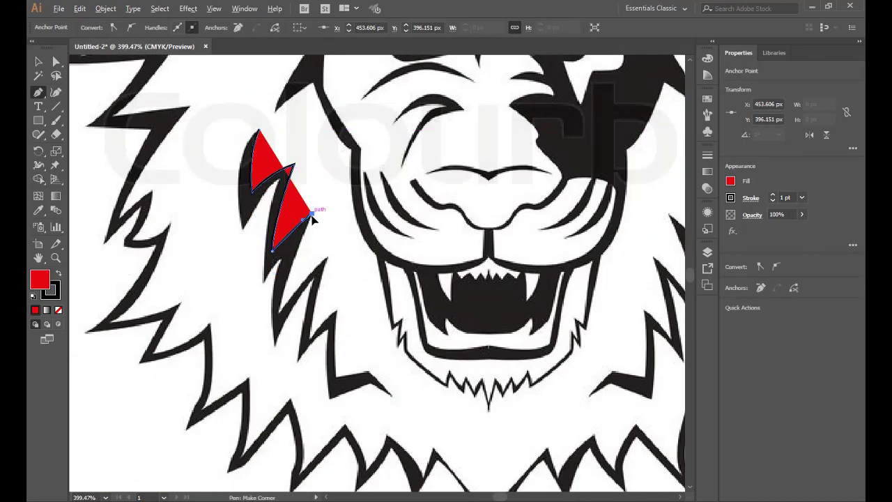
click(278, 314)
click(326, 259)
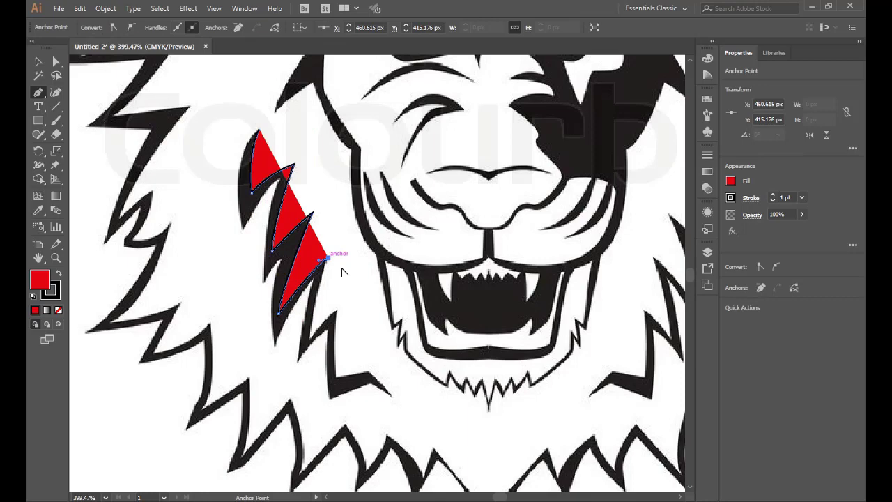
click(309, 339)
click(335, 311)
click(335, 371)
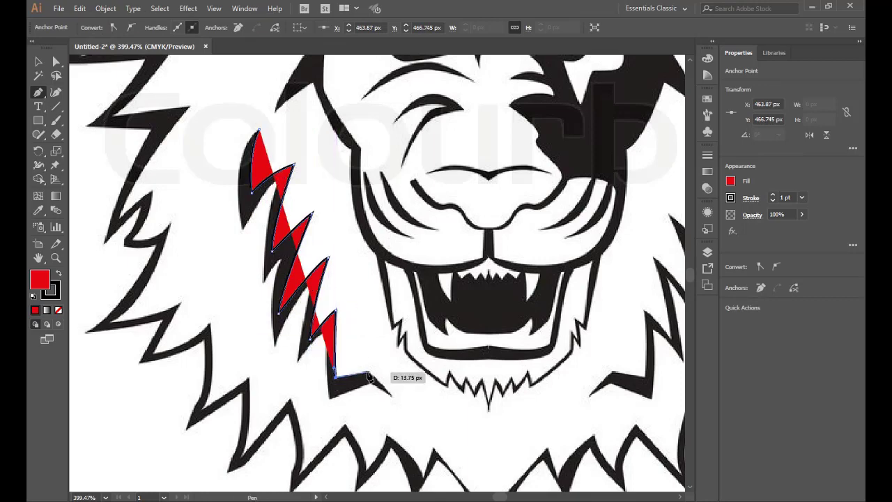
click(369, 375)
click(394, 397)
click(363, 388)
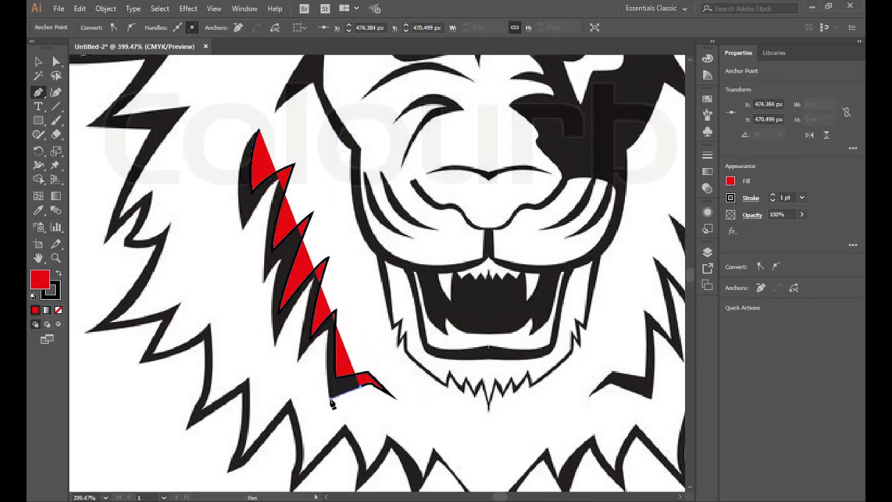
click(333, 402)
Set the streak to 30% opacity and drag its anchors to fit the sketch
key(3)
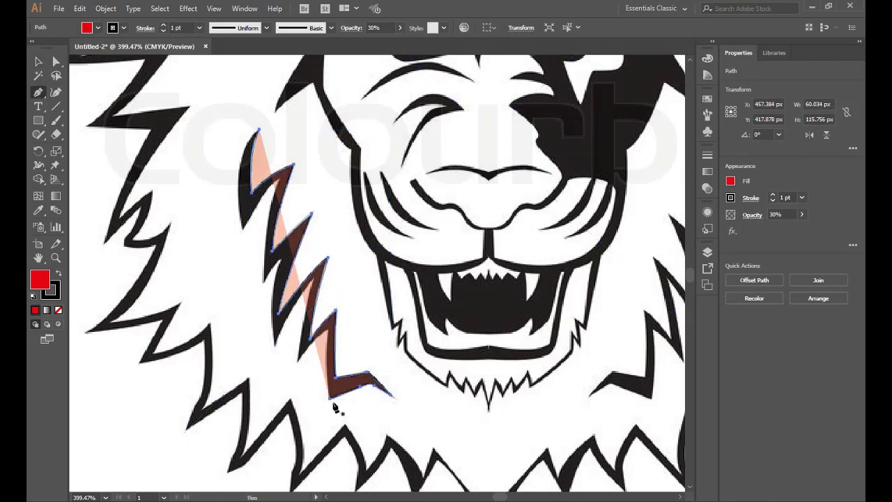
click(328, 334)
drag(288, 382, 314, 282)
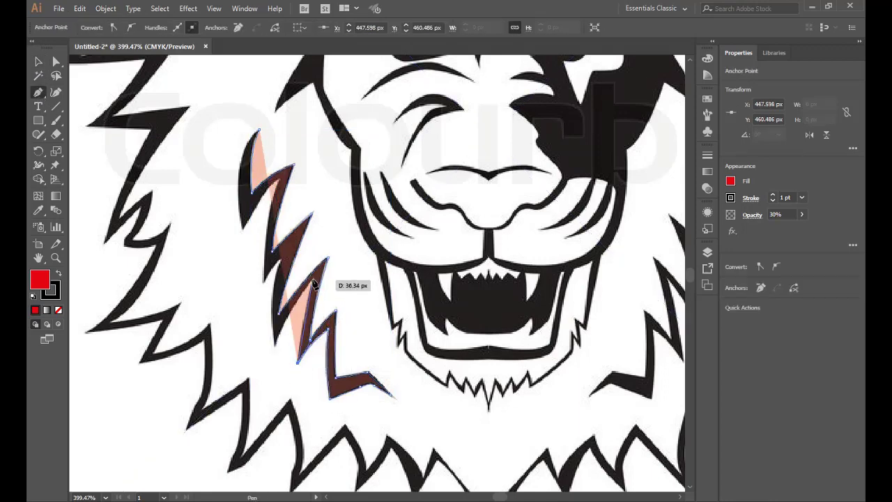
mouse_move(276, 348)
mouse_down()
mouse_move(278, 280)
mouse_move(227, 273)
mouse_move(257, 134)
mouse_up()
Start the face path with a curve along the top of the forehead
key(v)
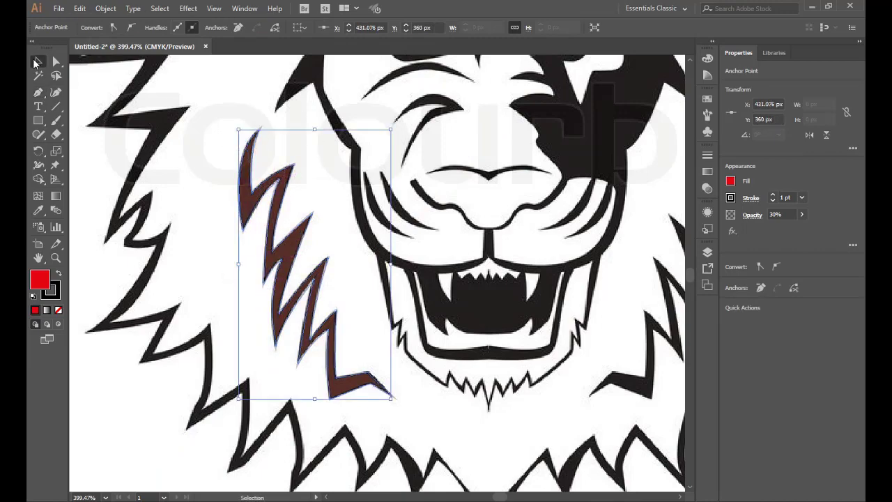
drag(440, 270, 373, 417)
click(39, 92)
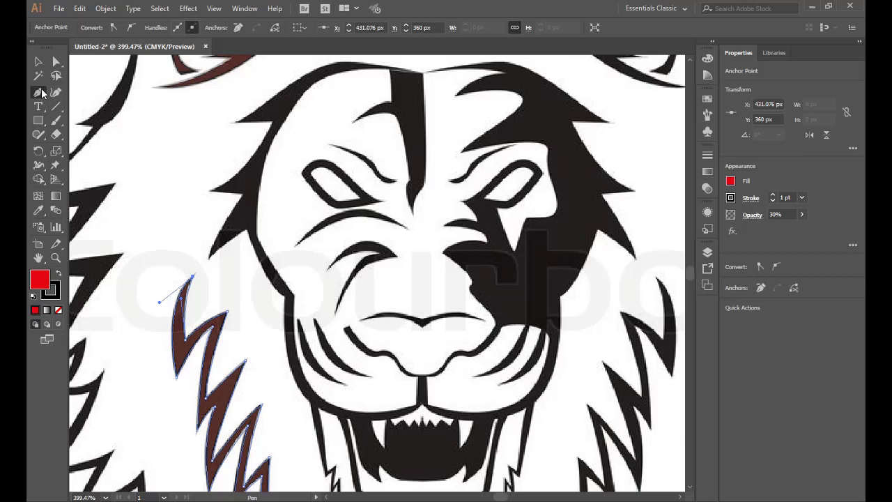
click(423, 72)
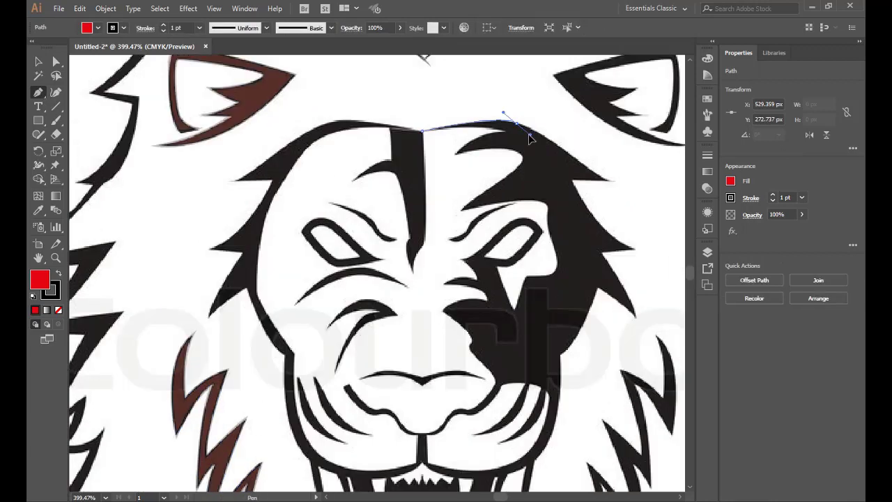
drag(516, 69, 354, 120)
key(v)
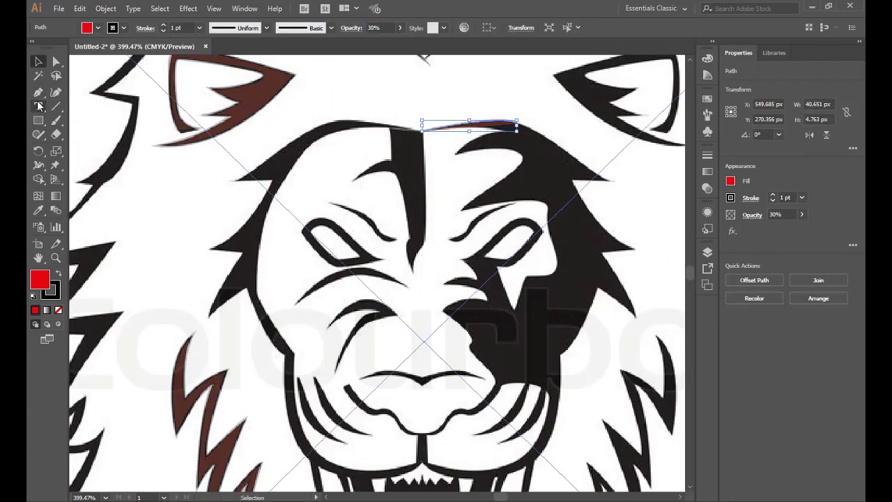
Continue the curved outline down the right side of the head and cheek
click(38, 93)
click(516, 124)
mouse_move(581, 164)
mouse_down()
mouse_move(608, 186)
mouse_move(606, 218)
mouse_up()
drag(675, 271, 634, 249)
drag(633, 315, 604, 305)
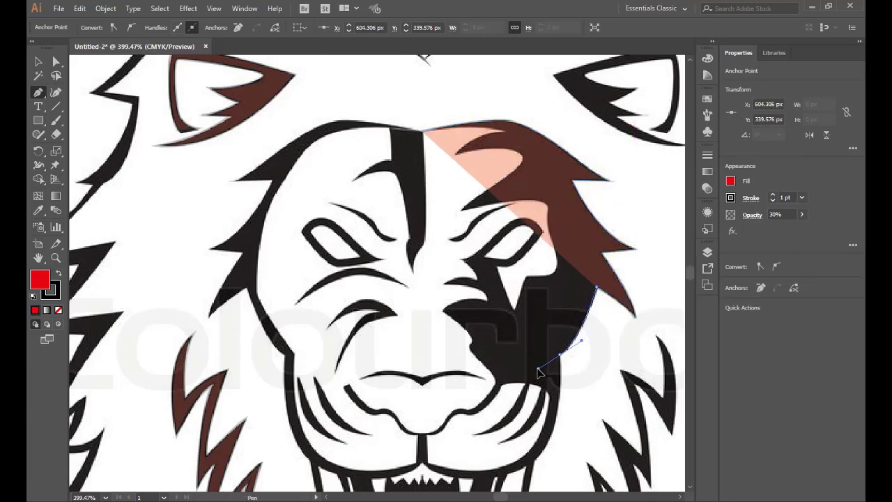
scroll(538, 372, down, 2)
scroll(539, 371, down, 3)
drag(519, 345, 545, 373)
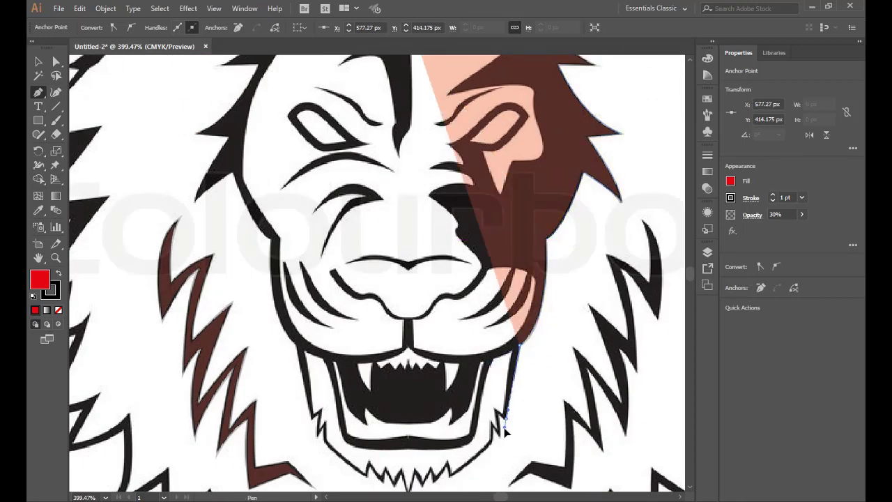
drag(496, 418, 500, 443)
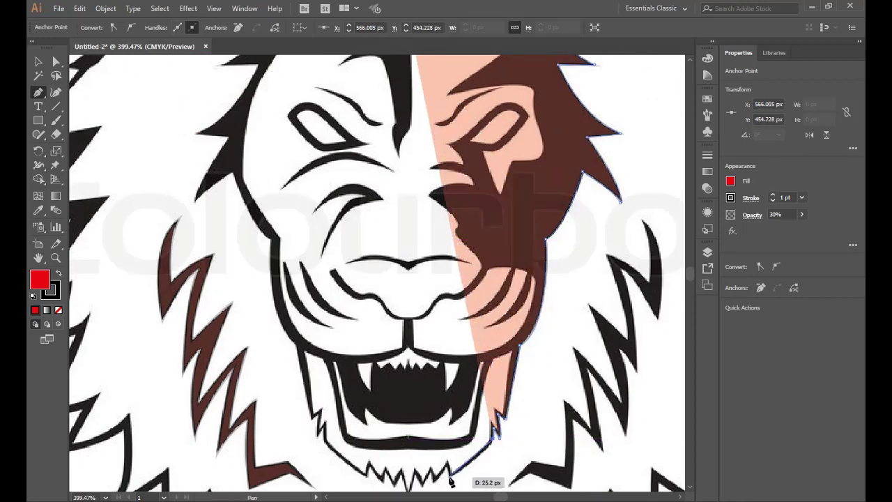
Finish the outline along the jagged chin fur to the centre tooth tip
scroll(481, 467, down, 3)
drag(448, 333, 401, 365)
key(ctrl+plus)
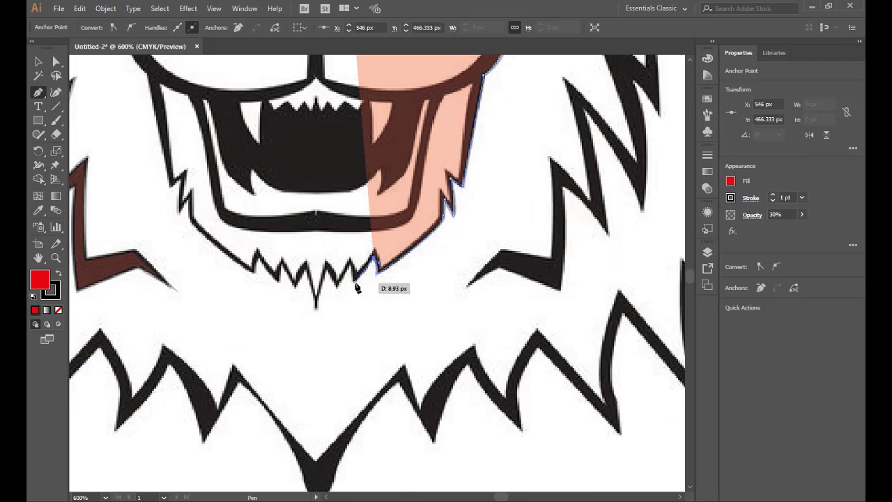
click(354, 281)
click(335, 289)
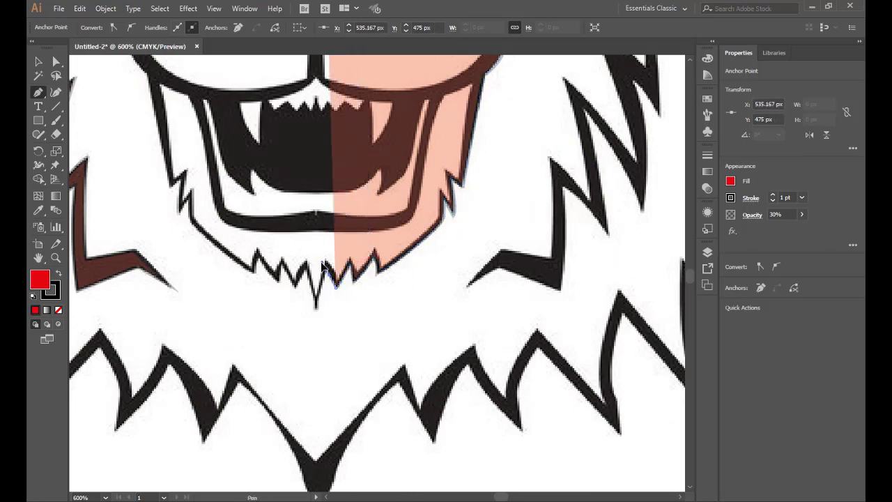
click(323, 266)
click(317, 299)
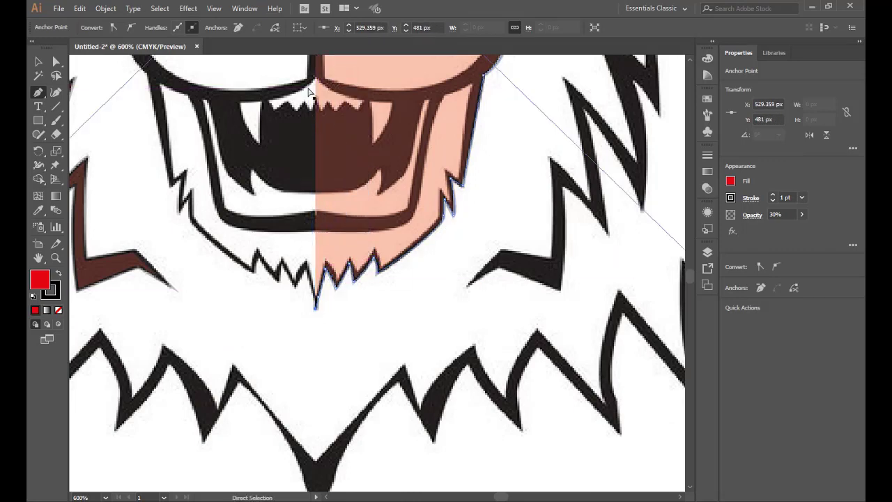
key(ctrl+minus)
Reflect-copy the face half vertically, move it to the left and group both halves
key(v)
right_click(468, 234)
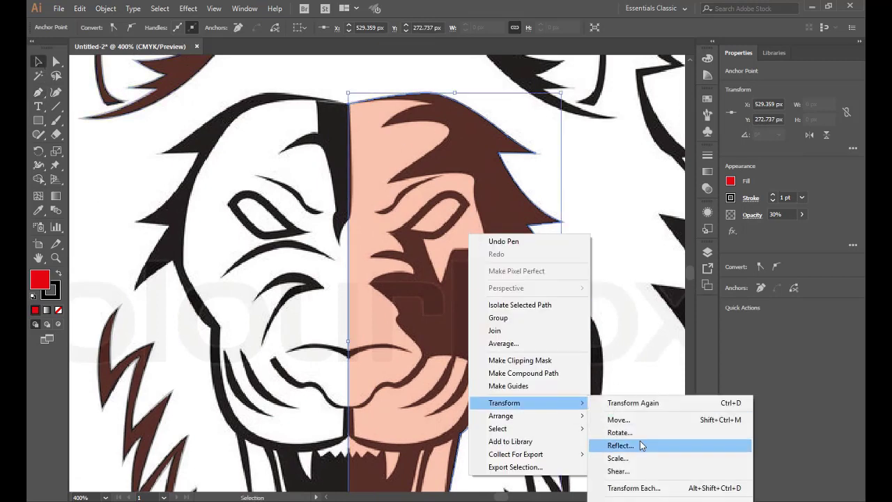
key(Escape)
click(503, 299)
right_click(468, 230)
click(620, 445)
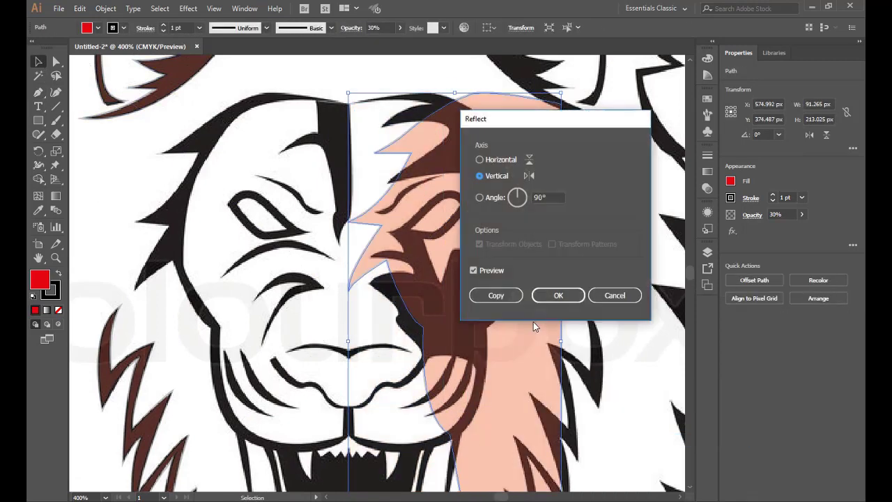
click(495, 296)
drag(496, 300, 283, 309)
key(ctrl+g)
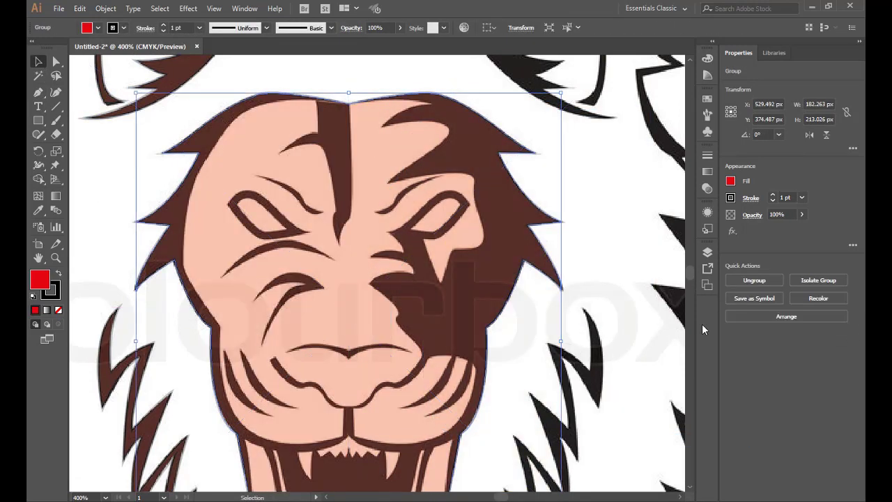
Reflect-copy a left mane streak and move the copy to the right side
key(ctrl+minus)
key(ctrl+minus)
click(321, 95)
shift+click(275, 282)
right_click(271, 282)
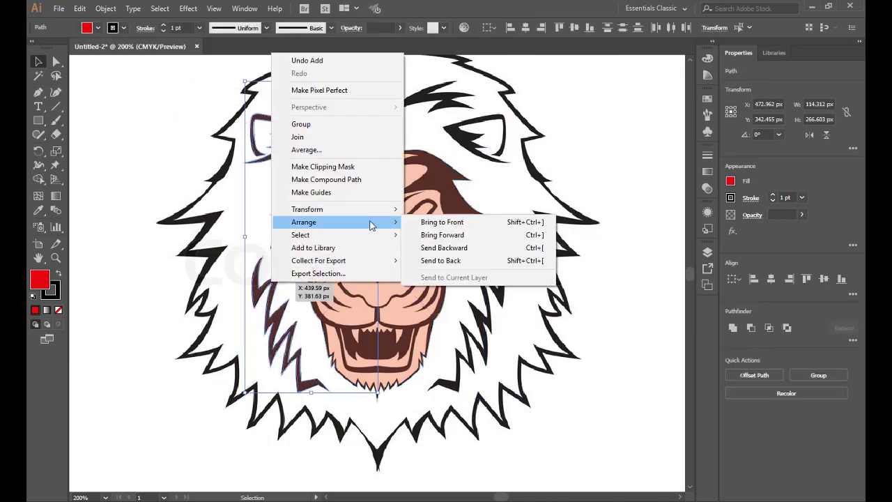
click(439, 253)
click(490, 294)
drag(332, 288, 491, 287)
click(639, 283)
Send the face group backward, behind the black line art
right_click(335, 200)
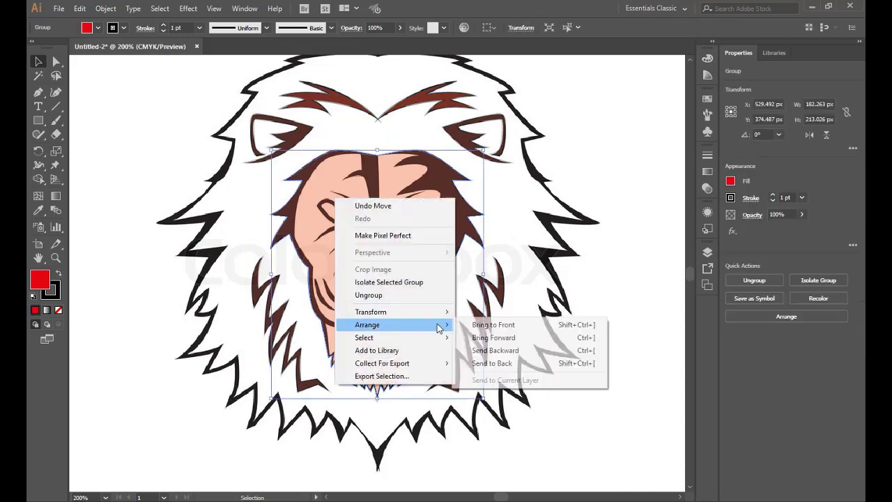
click(492, 363)
key(ctrl+shift+a)
scroll(350, 133, up, 2)
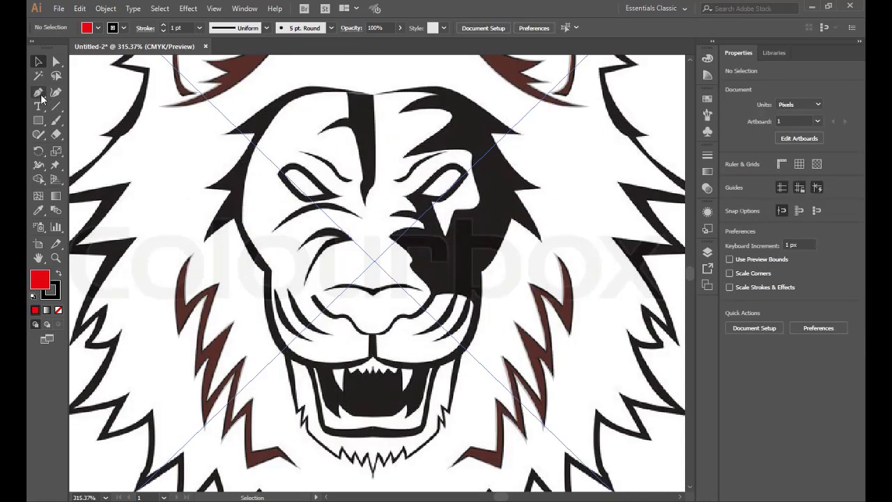
Set new Pen shapes to no stroke with a yellow fill
click(38, 92)
click(163, 30)
click(97, 28)
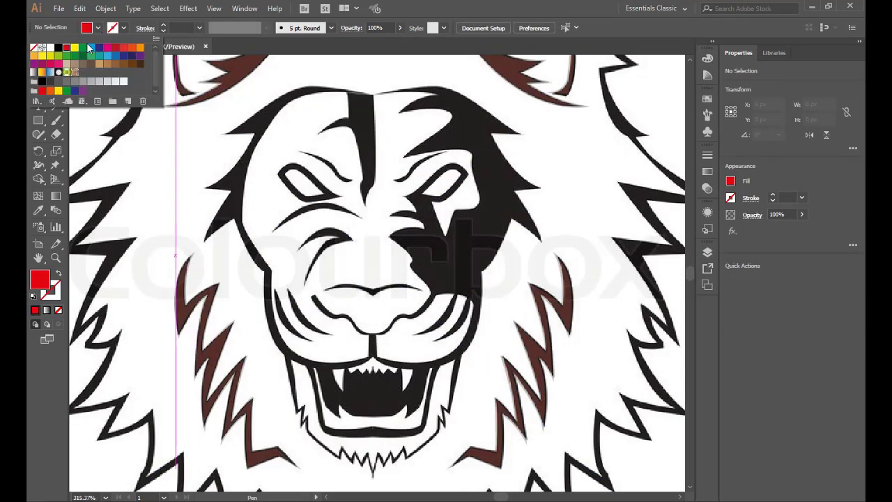
click(74, 53)
Start a curved path over the left eye and set it to 30% opacity
click(279, 177)
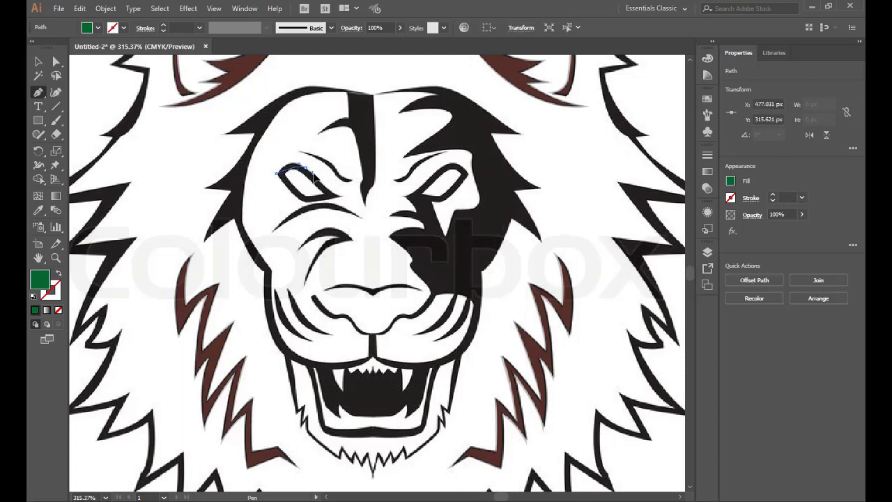
drag(299, 161, 317, 168)
ctrl+click(298, 167)
text(30)
key(Return)
key(ctrl+equal)
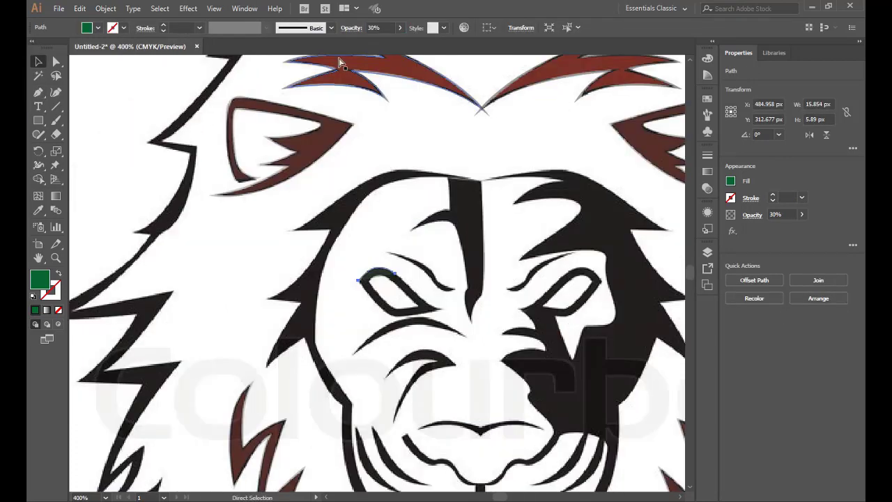
Trace the left eye outline back to its starting point
key(p)
mouse_move(372, 213)
mouse_down()
mouse_move(419, 249)
mouse_move(378, 259)
mouse_up()
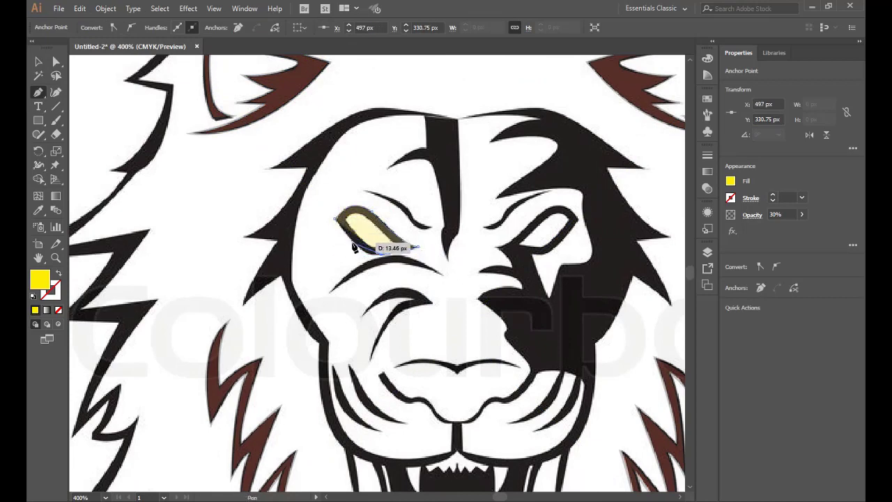
mouse_move(344, 220)
mouse_down()
mouse_move(376, 226)
mouse_move(368, 249)
mouse_up()
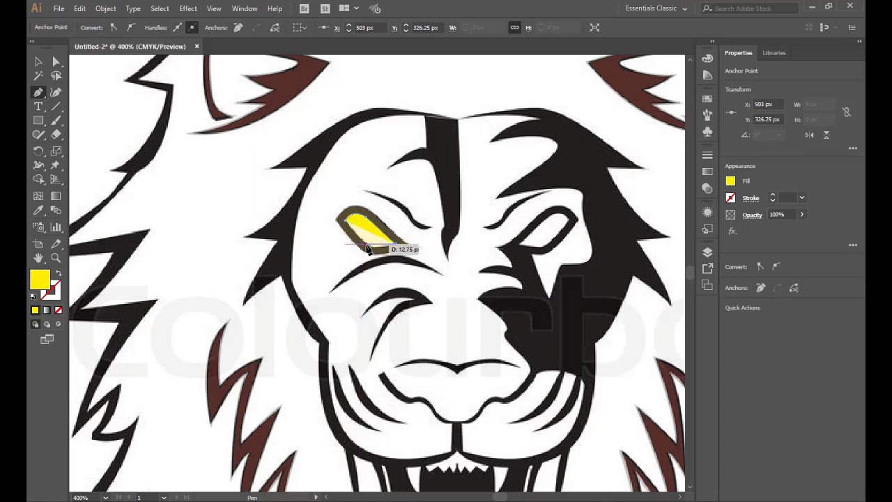
Make the inner eye shape white and combine both into a compound eye ring
click(38, 61)
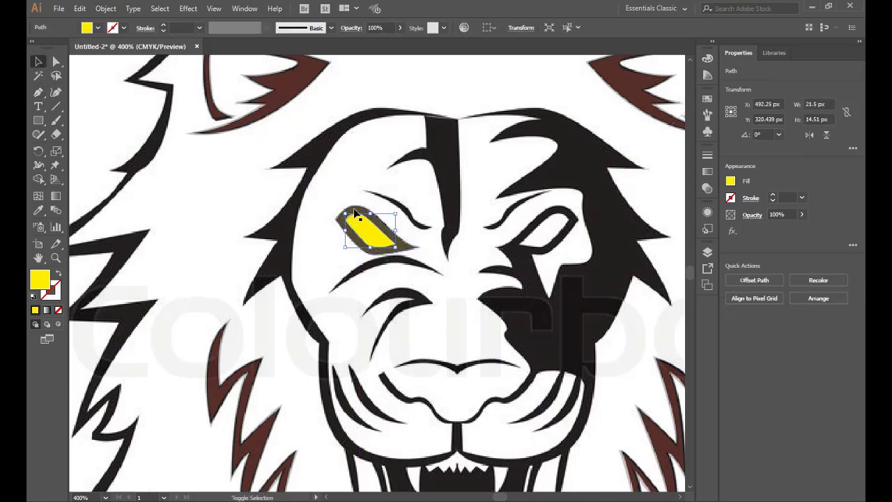
click(369, 230)
click(97, 28)
click(41, 48)
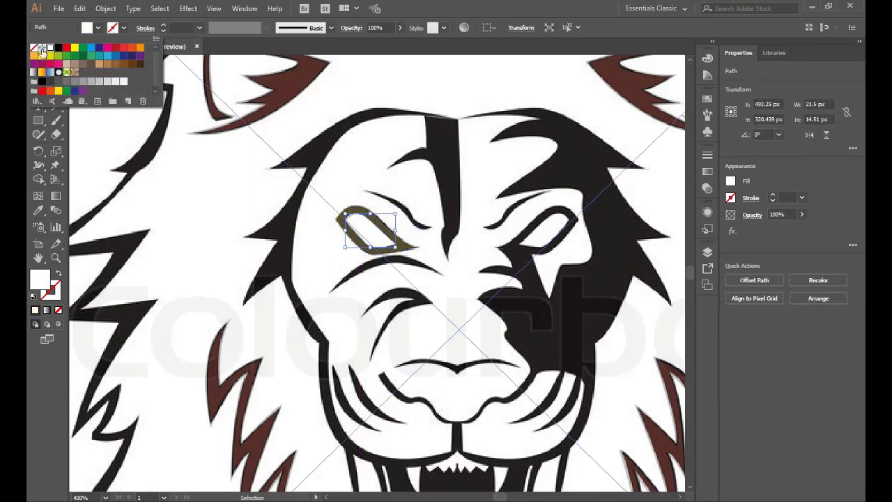
click(75, 47)
shift+click(348, 213)
key(ctrl+8)
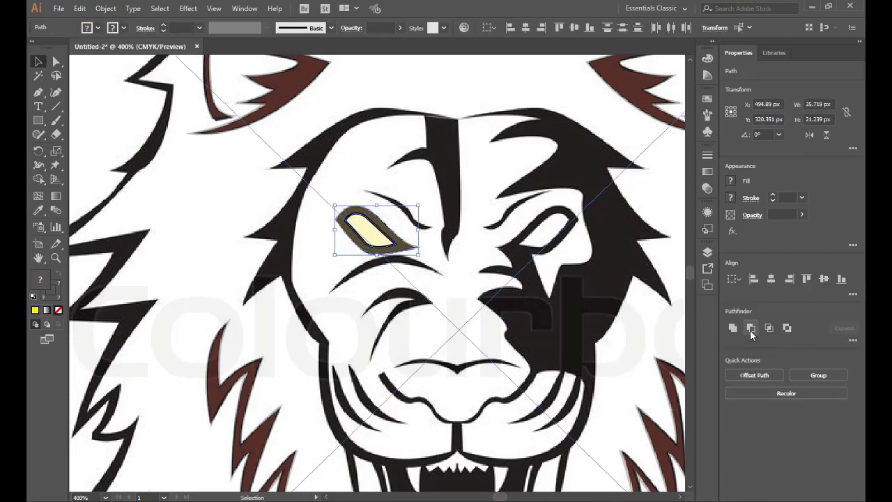
Set the eye ring's opacity back to 100%
click(383, 27)
text(100)
key(Return)
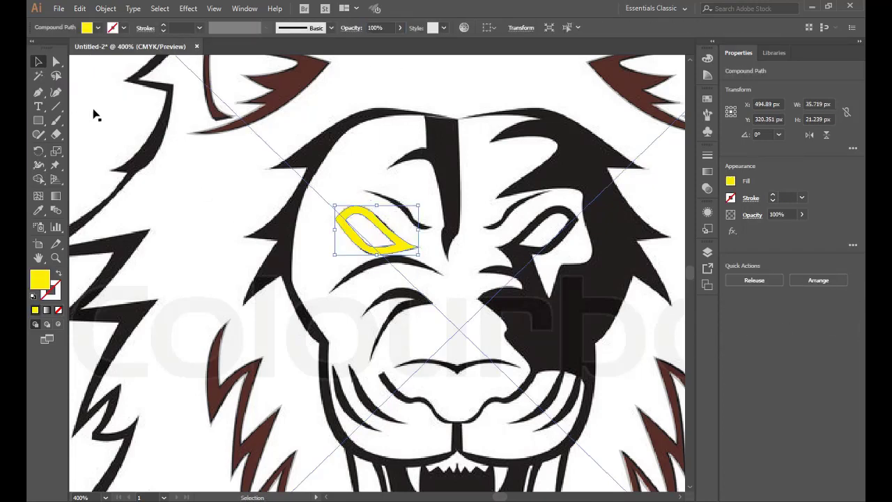
click(96, 115)
Begin tracing the eyebrow marking along the left brow
key(p)
key(ctrl+plus)
scroll(345, 197, up, 3)
click(261, 149)
mouse_move(335, 189)
mouse_down()
mouse_move(341, 221)
mouse_move(365, 208)
mouse_up()
Adjust the eyebrow's opacity and reshape its end curve to finish the brow
click(39, 64)
click(375, 30)
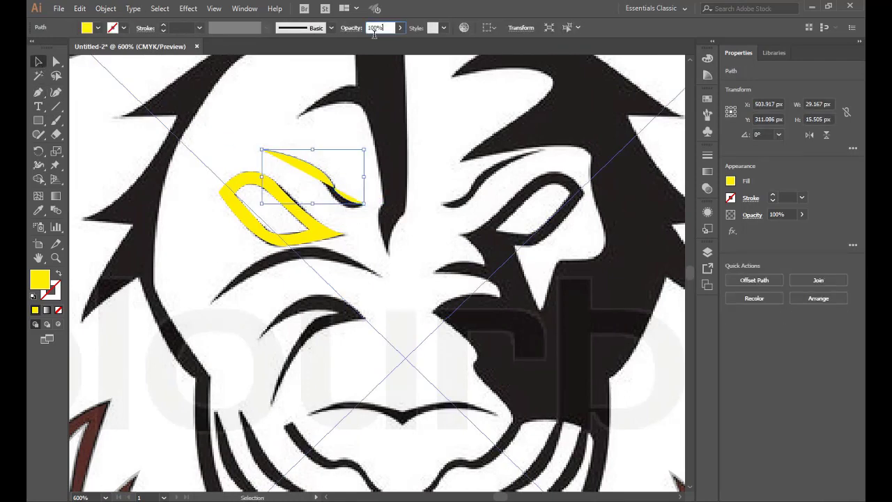
click(38, 91)
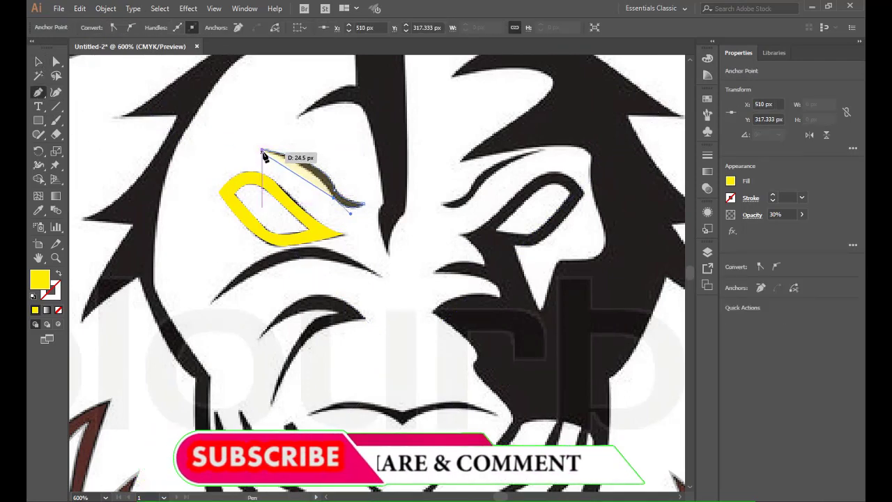
drag(336, 189, 328, 157)
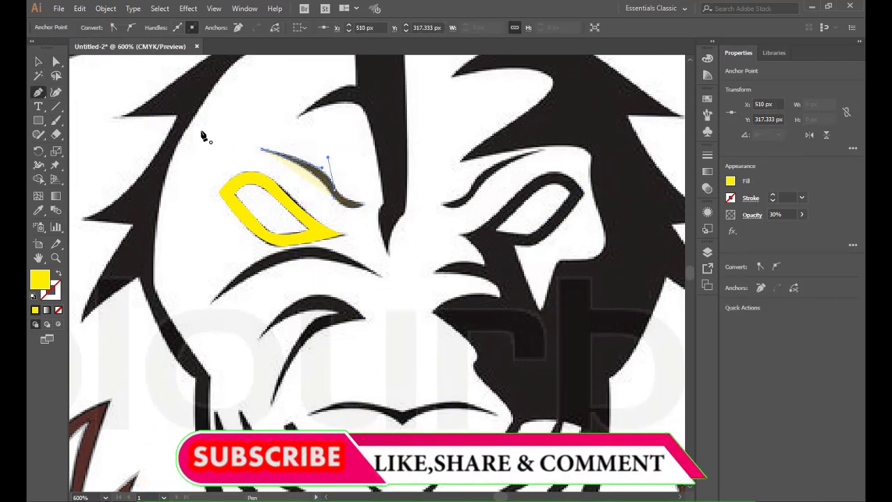
click(61, 118)
click(43, 137)
click(93, 162)
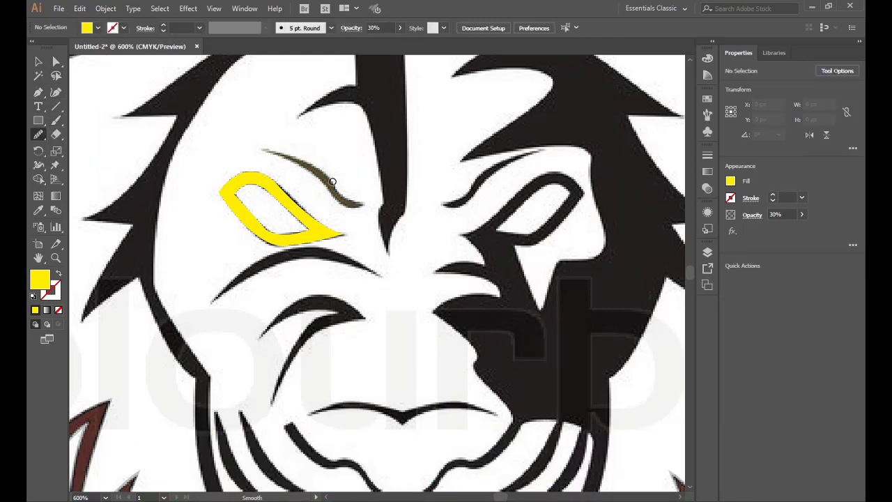
ctrl+click(334, 187)
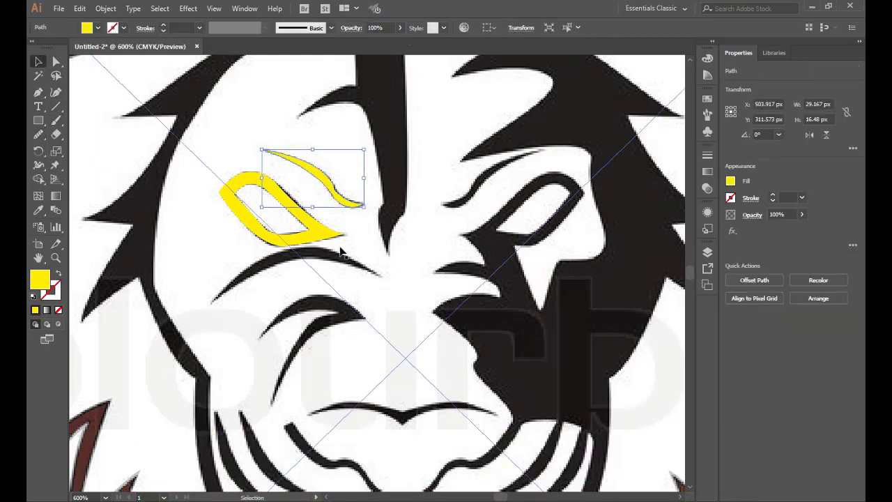
Trace the crescent line under the left eye toward the nose
click(149, 216)
scroll(338, 209, down, 3)
scroll(341, 251, up, 3)
key(p)
click(182, 216)
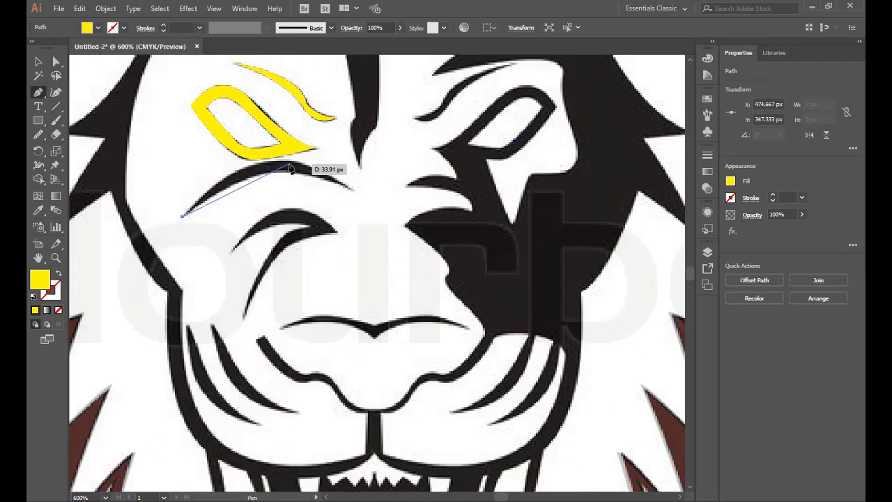
drag(279, 159, 305, 156)
mouse_move(353, 187)
mouse_down()
mouse_move(346, 118)
mouse_move(100, 279)
mouse_up()
ctrl+click(269, 255)
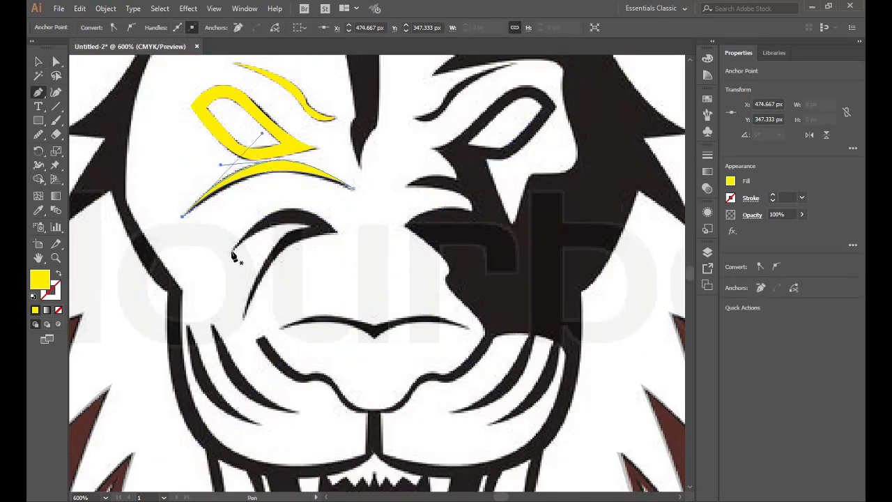
Trace the cheek crescent at 30% opacity down the left cheek
click(231, 251)
drag(304, 209, 341, 224)
click(336, 234)
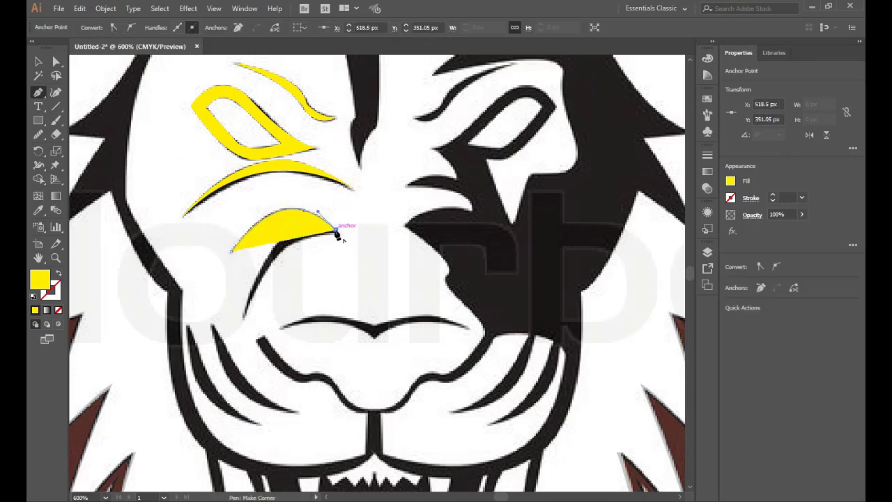
click(35, 60)
key(3)
key(p)
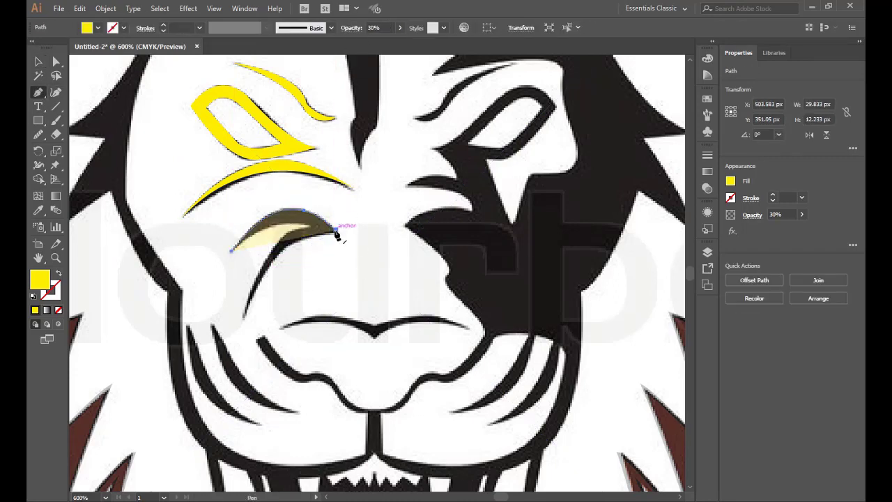
click(336, 232)
drag(244, 317, 216, 416)
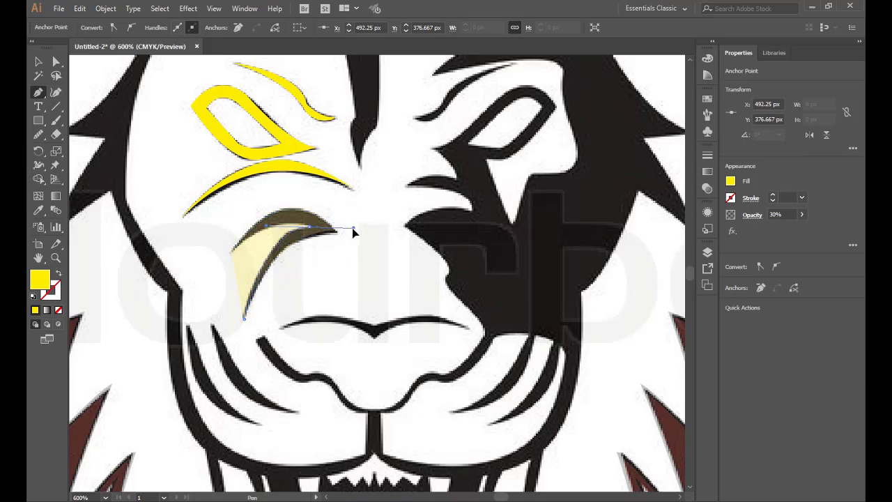
click(234, 255)
Restore the cheek crescent to 100% opacity
key(v)
click(377, 28)
text(100)
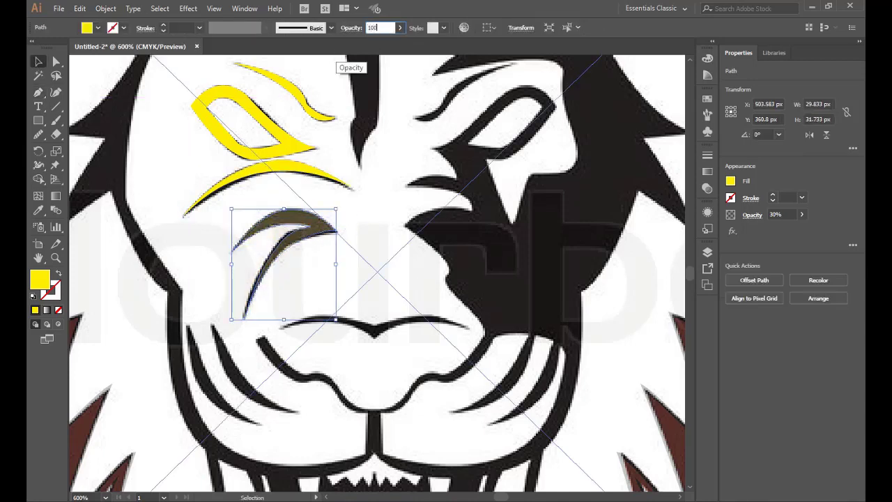
key(Return)
Start tracing the lower cheek stroke
click(199, 255)
key(p)
click(187, 326)
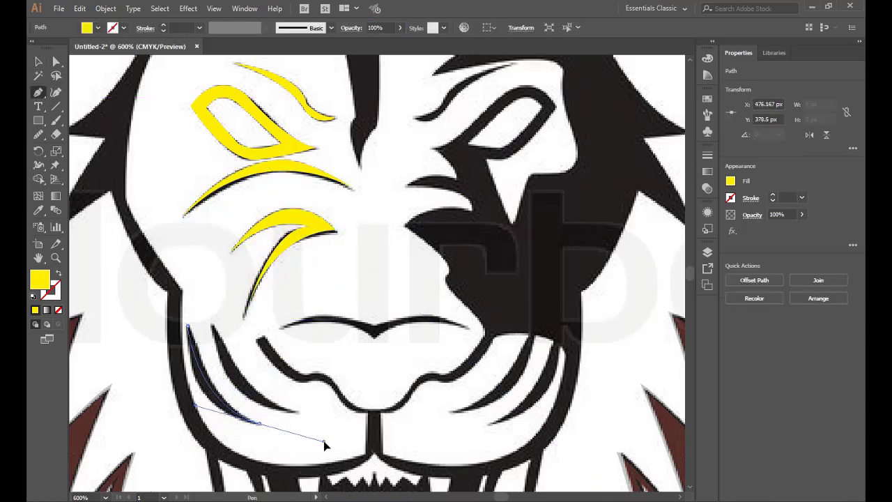
Finish the first lower cheek crescent and draw the second one in yellow
drag(324, 440, 286, 422)
click(187, 326)
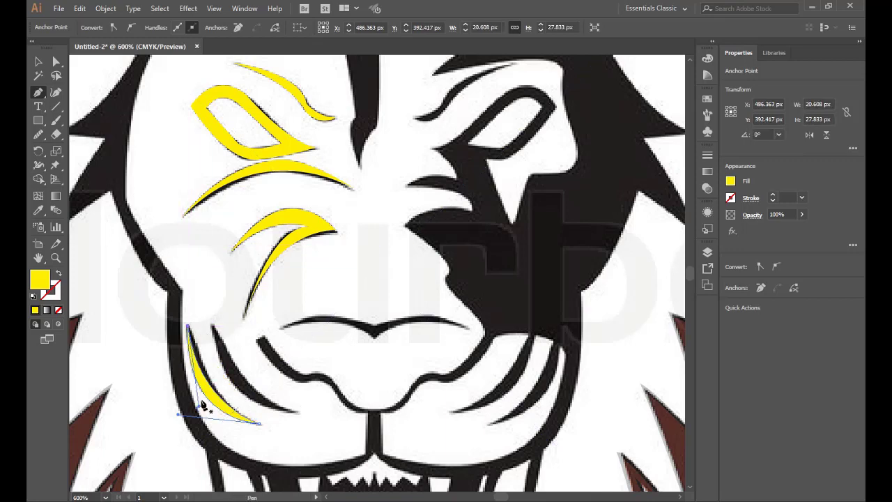
key(v)
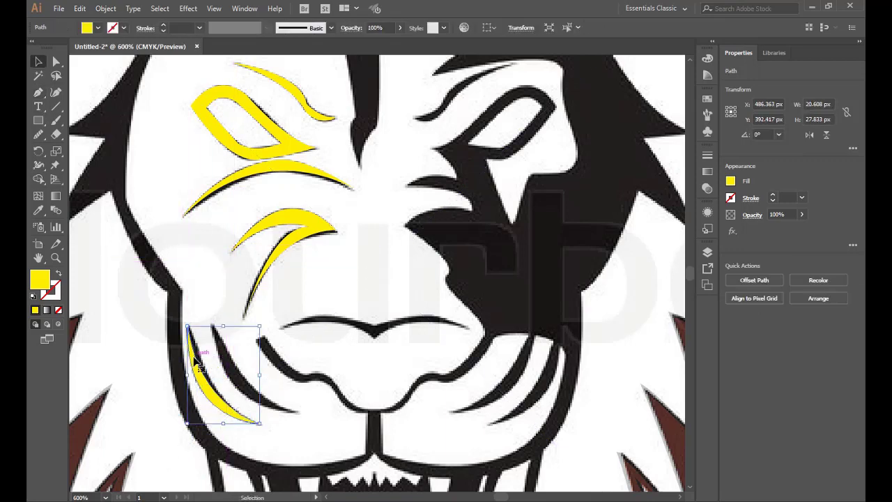
key(p)
click(212, 326)
drag(296, 413, 317, 411)
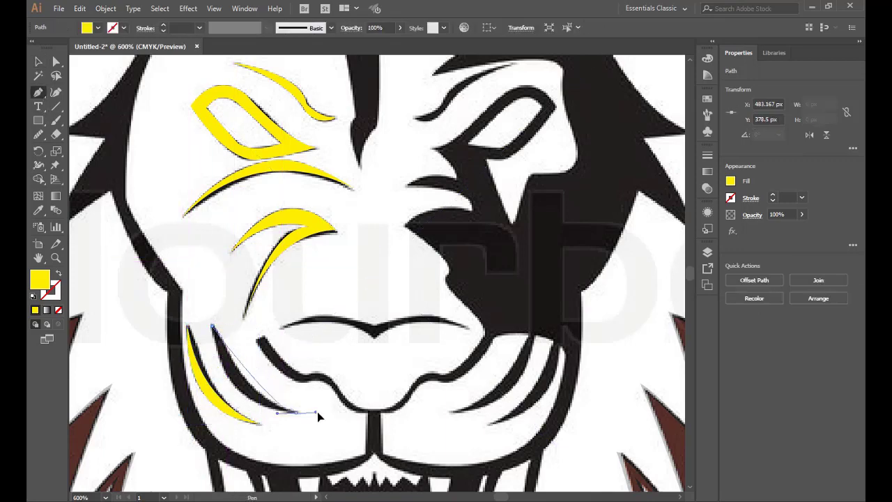
click(212, 325)
Trace the wavy muzzle line with chin stroke at 30% opacity, then restore 100%
drag(259, 339, 338, 391)
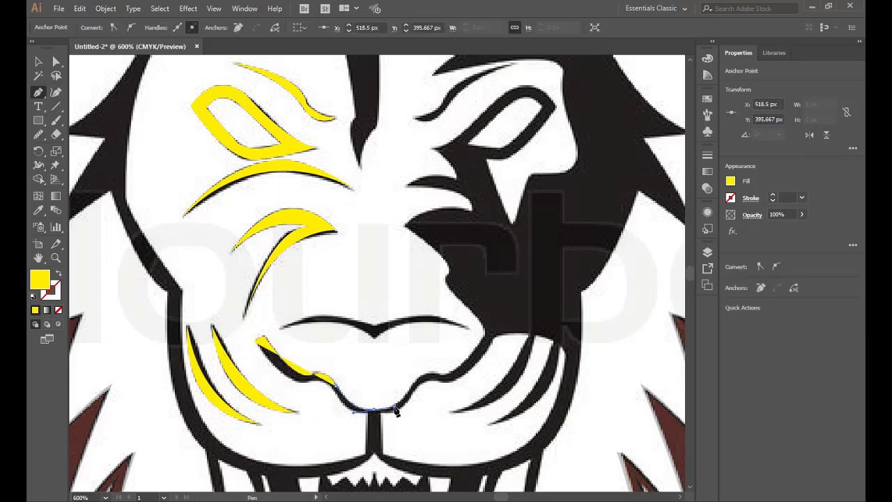
click(372, 453)
key(v)
click(308, 379)
click(348, 425)
key(3)
key(p)
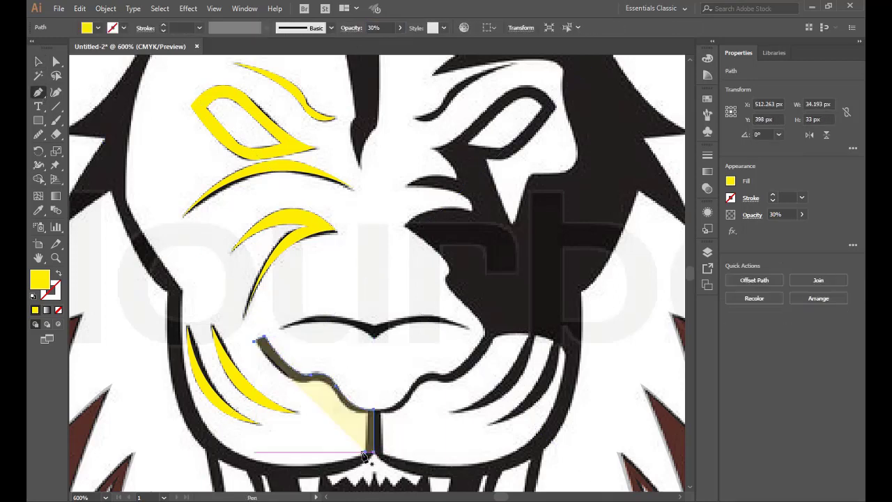
drag(335, 387, 340, 400)
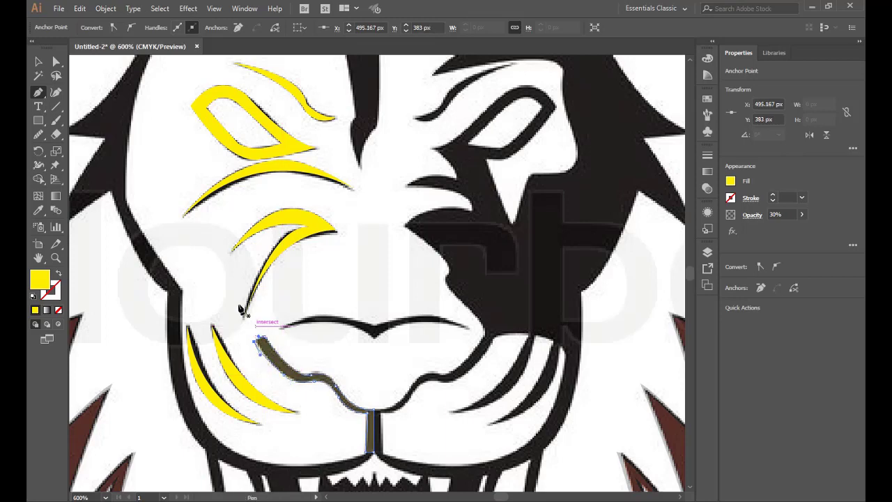
key(v)
key(0)
key(p)
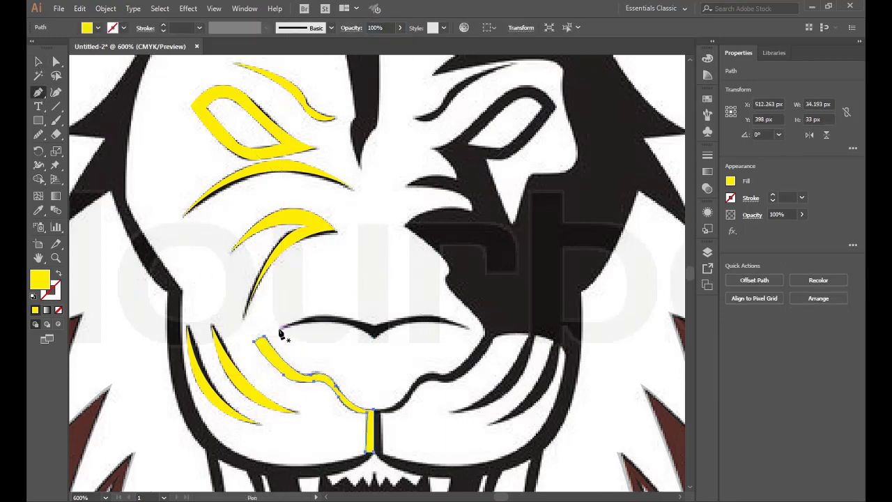
Draw and reshape the yellow curve along the top of the nose
click(279, 326)
mouse_move(374, 325)
mouse_down()
mouse_move(418, 336)
mouse_move(377, 338)
mouse_up()
click(278, 326)
key(v)
click(375, 28)
key(p)
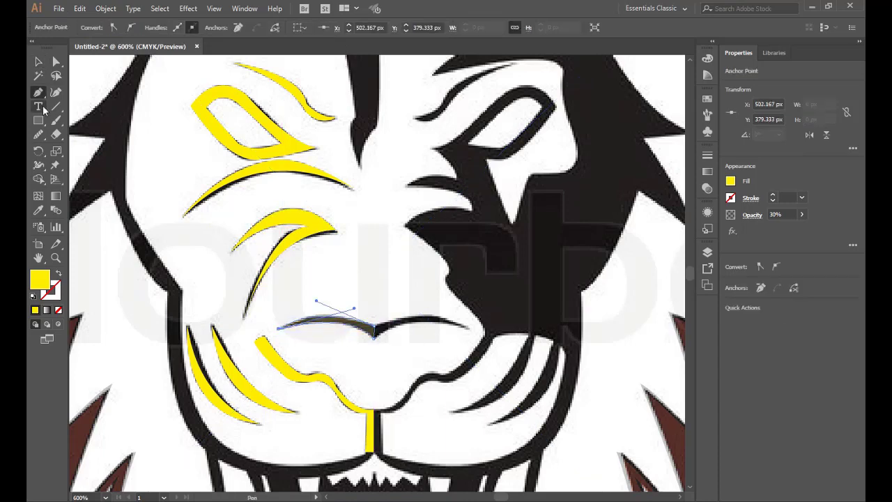
key(v)
scroll(376, 272, down, 2)
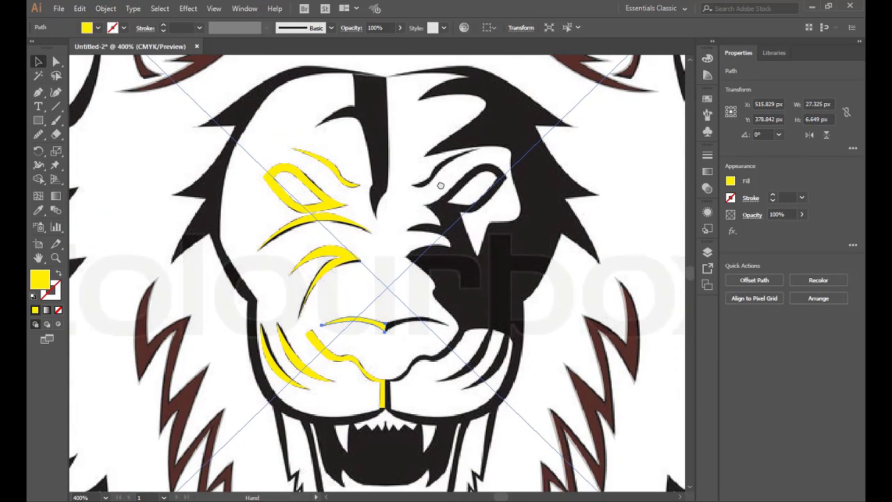
Reflect a vertical copy of the left-side yellow traces and move it onto the right half
mouse_move(288, 140)
mouse_down()
mouse_move(341, 271)
mouse_move(346, 358)
mouse_up()
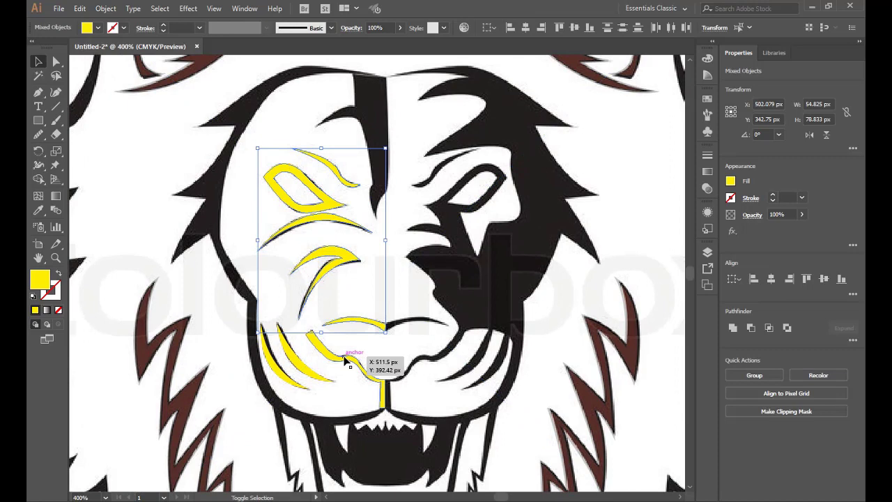
right_click(280, 377)
click(421, 336)
drag(338, 199, 465, 203)
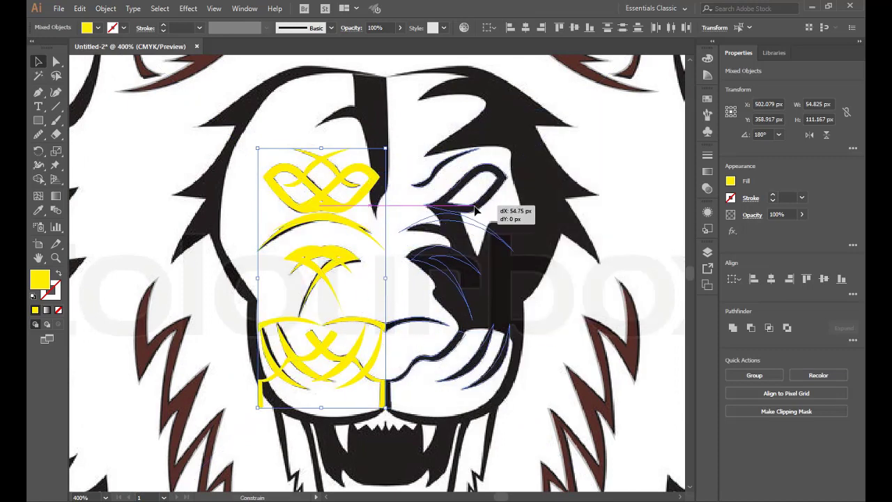
click(576, 265)
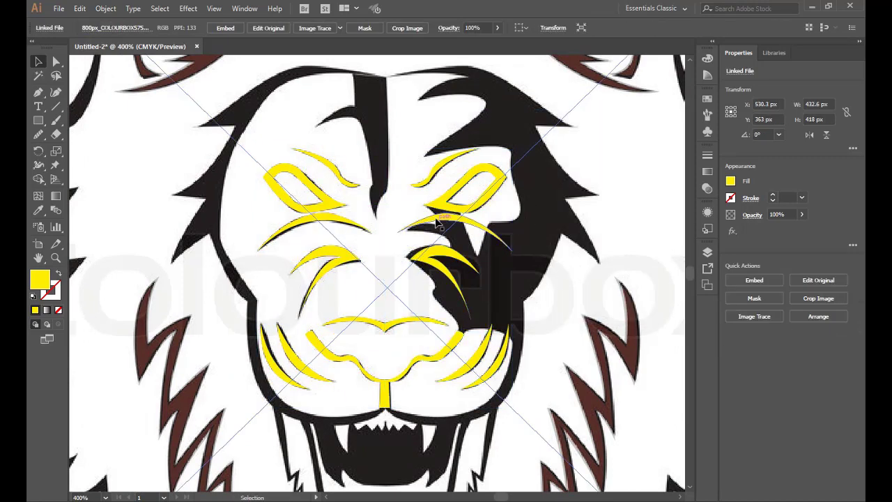
key(ctrl+shift+a)
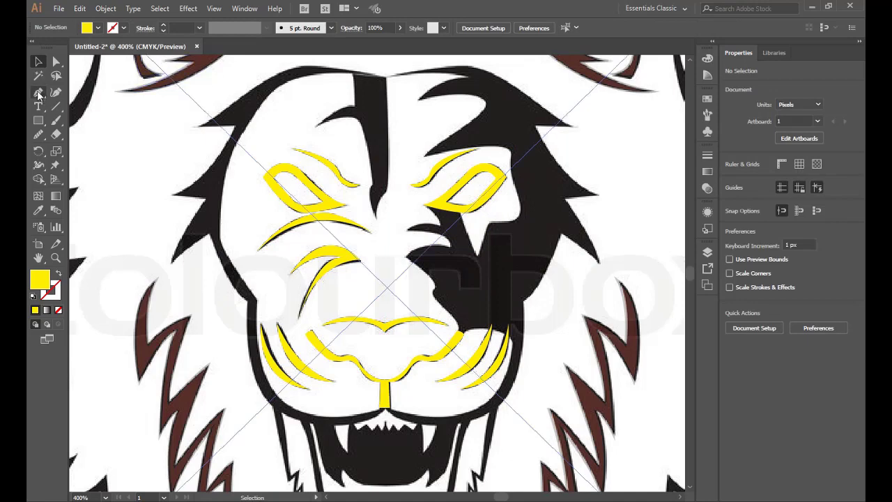
Pen a closed yellow stripe with a leftward hook down the forehead centre at 30% opacity
click(38, 92)
click(353, 74)
click(387, 75)
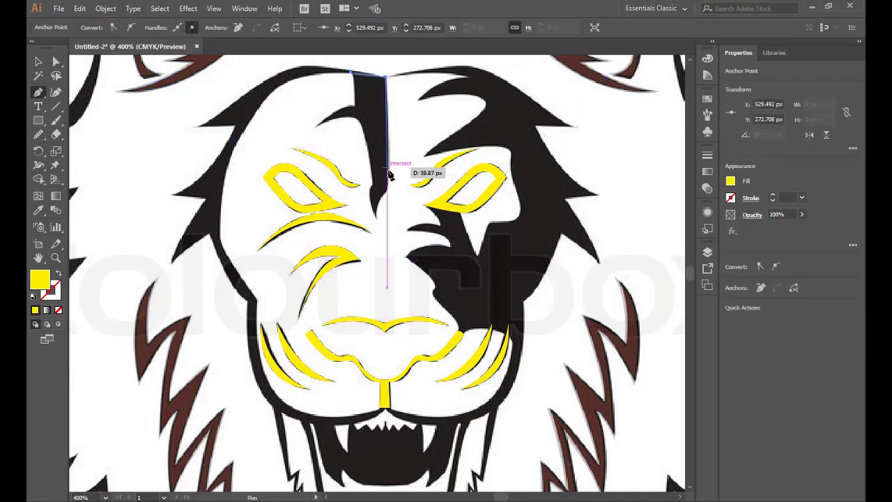
click(386, 189)
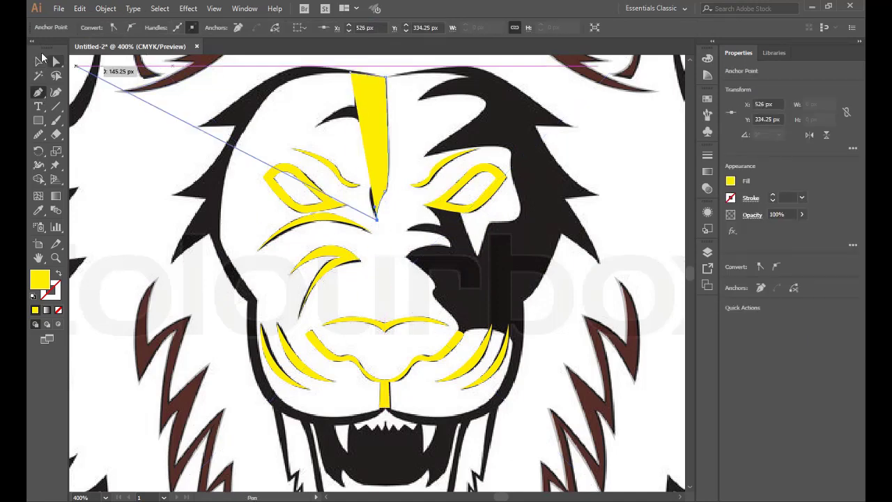
key(Escape)
key(3)
drag(377, 221, 383, 178)
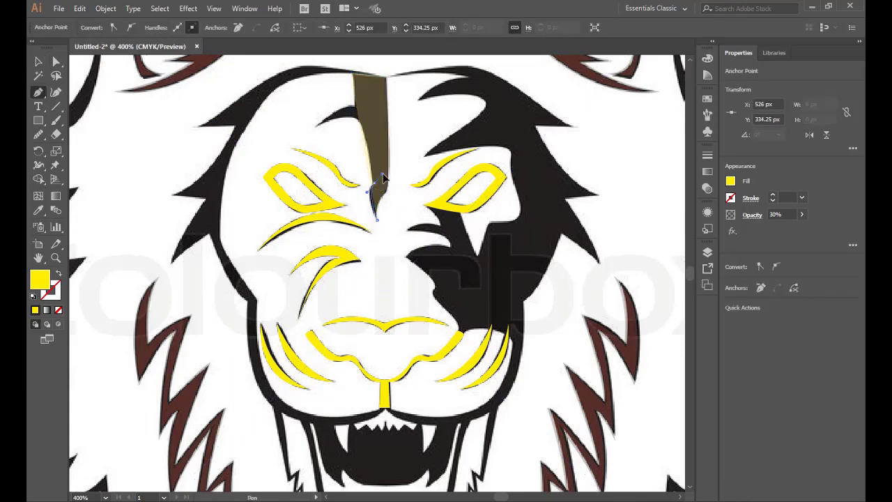
mouse_move(337, 119)
mouse_down()
mouse_move(357, 111)
mouse_move(352, 73)
mouse_up()
click(41, 61)
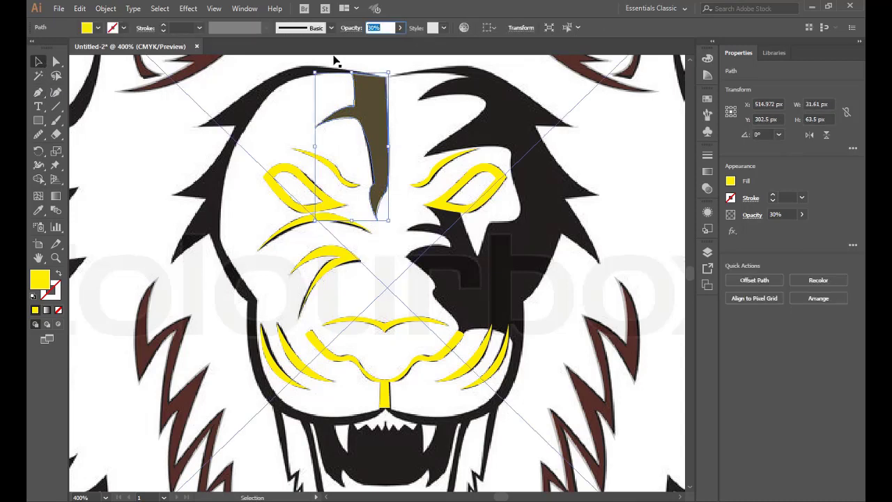
click(585, 178)
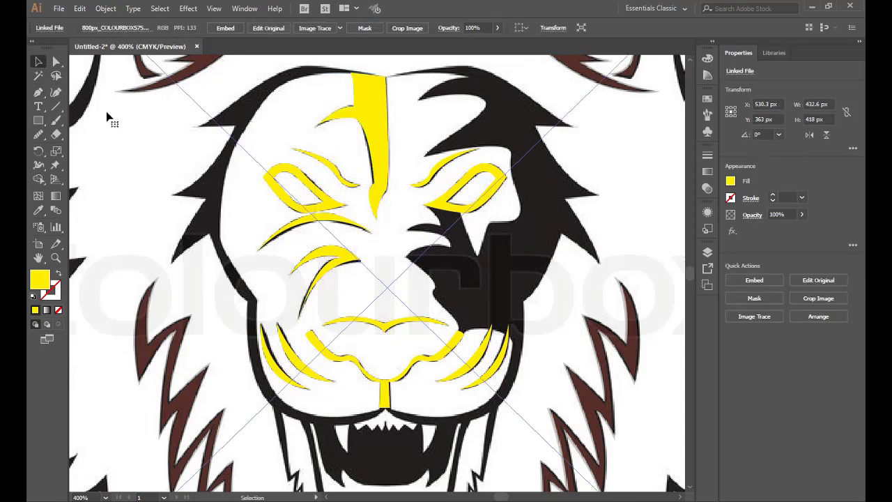
Zoom out and back in, then begin a new pen path over the left face
key(ctrl+minus)
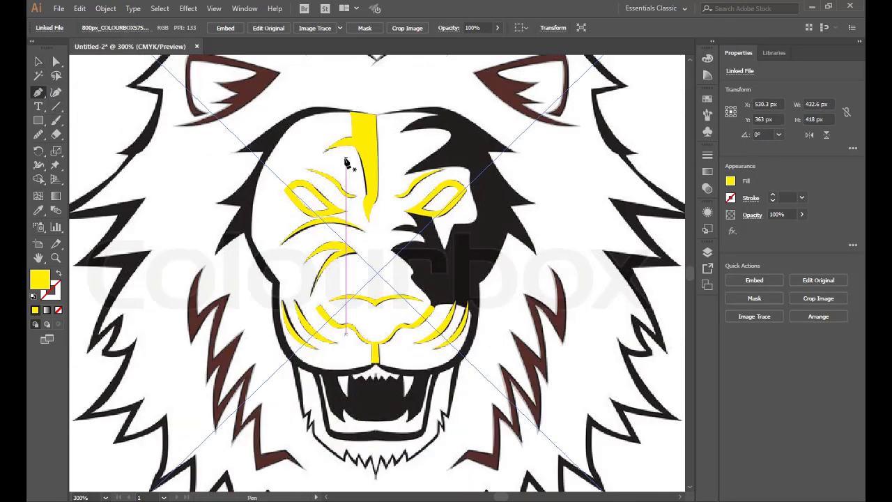
key(ctrl+plus)
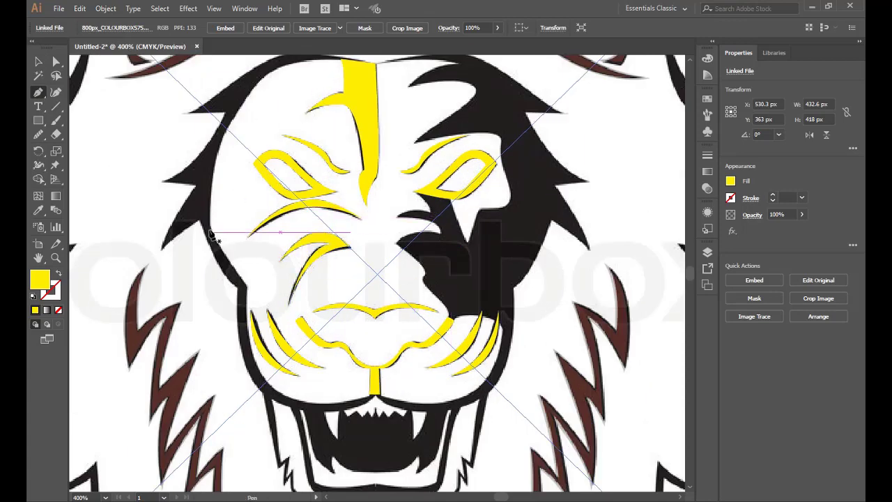
click(210, 230)
click(237, 123)
Close the traced path and give it an orange fill at 50% opacity
click(314, 61)
scroll(314, 104, up, 5)
click(312, 151)
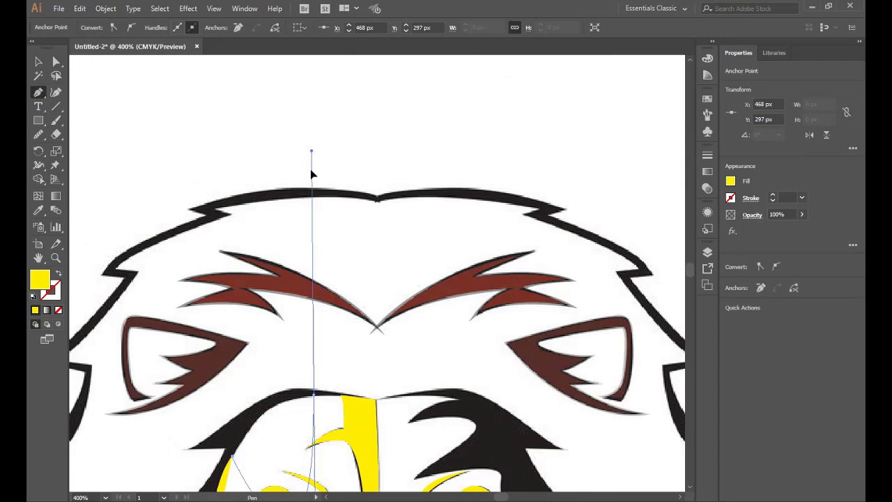
click(375, 393)
click(38, 61)
key(5)
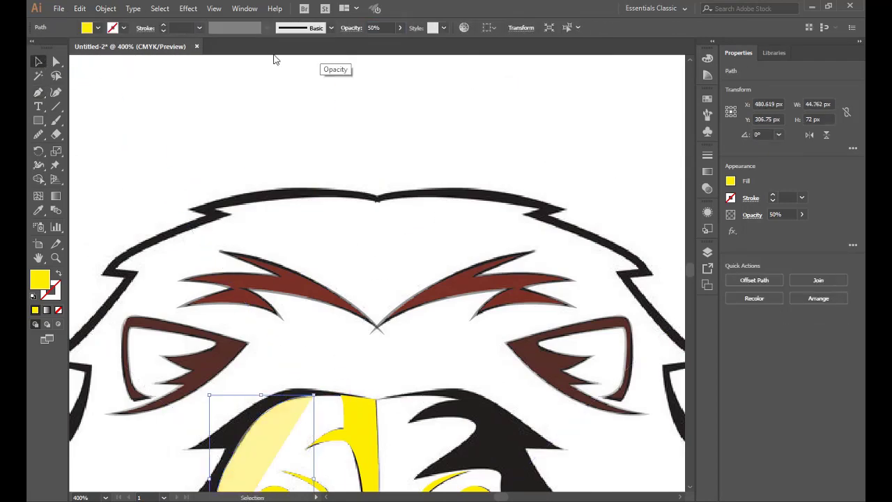
click(98, 28)
click(140, 47)
Trace the face outline across the top of the head and down the right cheek
key(p)
scroll(294, 173, down, 4)
click(314, 125)
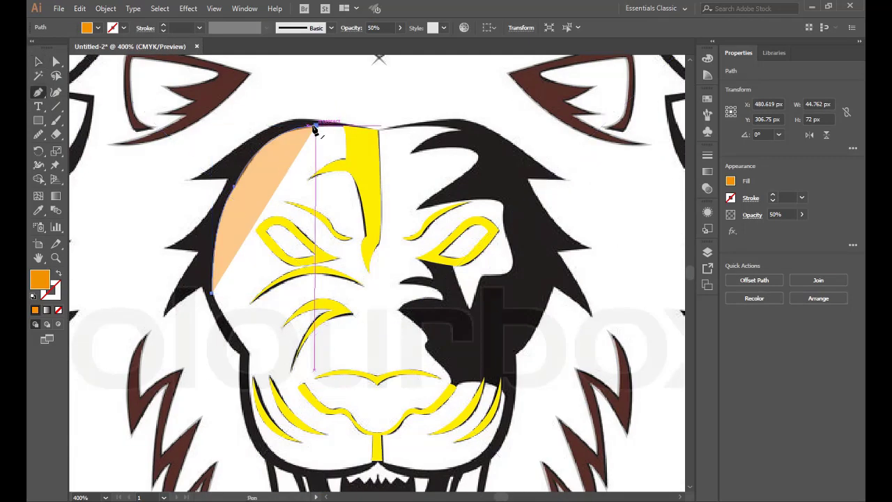
click(379, 131)
drag(379, 132, 390, 140)
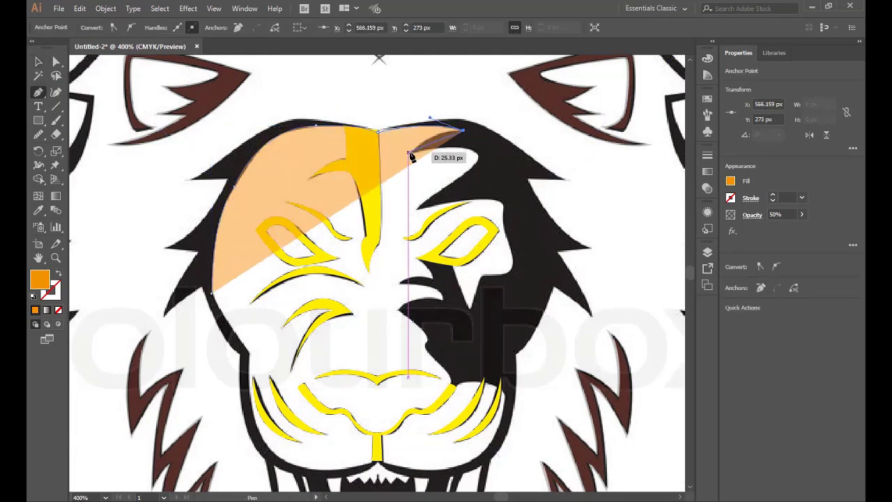
click(412, 152)
drag(463, 149, 483, 154)
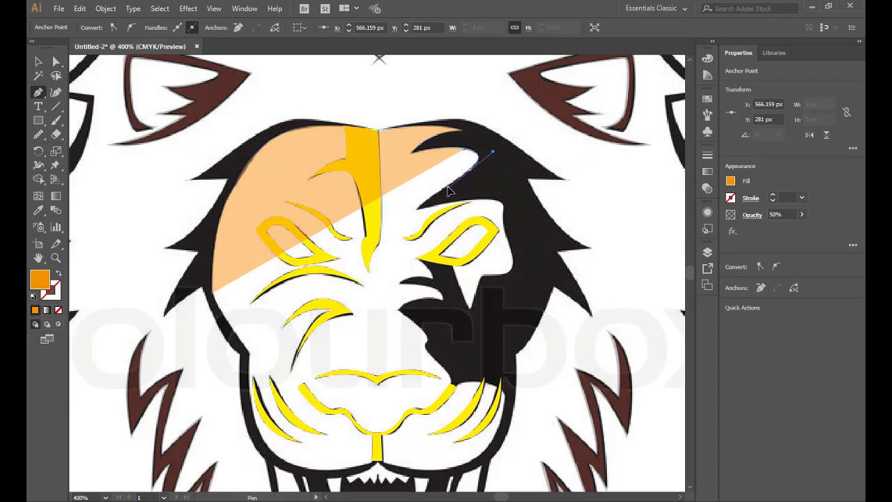
drag(494, 201, 506, 199)
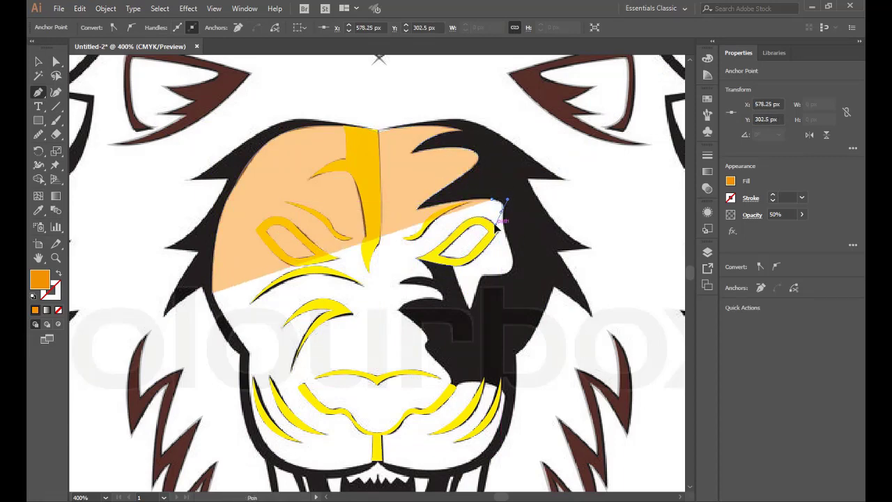
drag(508, 244, 511, 250)
drag(479, 276, 519, 281)
click(480, 276)
click(470, 309)
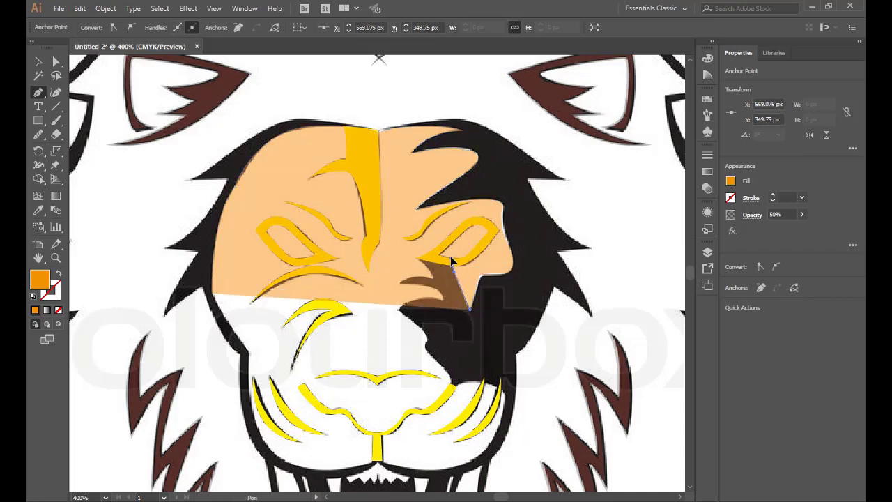
Continue the outline around the whisker pad, chin and left side, closing the face shape
mouse_move(452, 260)
mouse_down()
mouse_move(419, 259)
mouse_move(446, 283)
mouse_move(449, 302)
mouse_move(428, 338)
mouse_move(452, 390)
mouse_up()
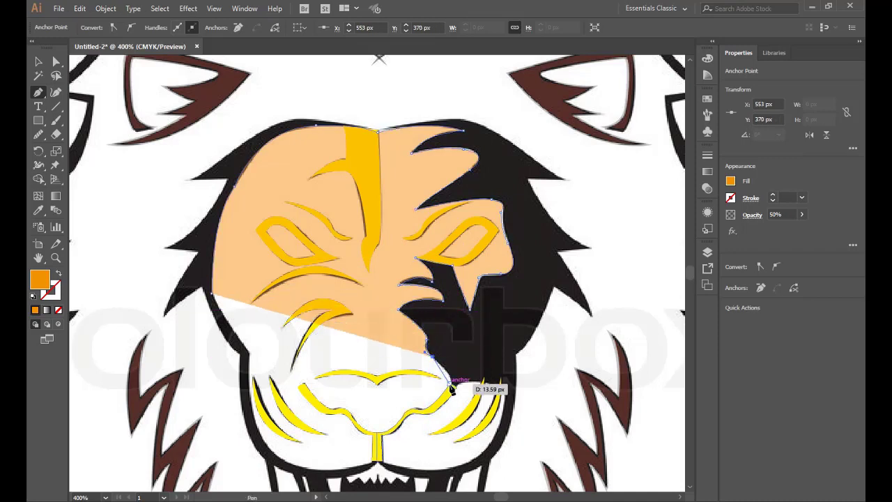
click(449, 384)
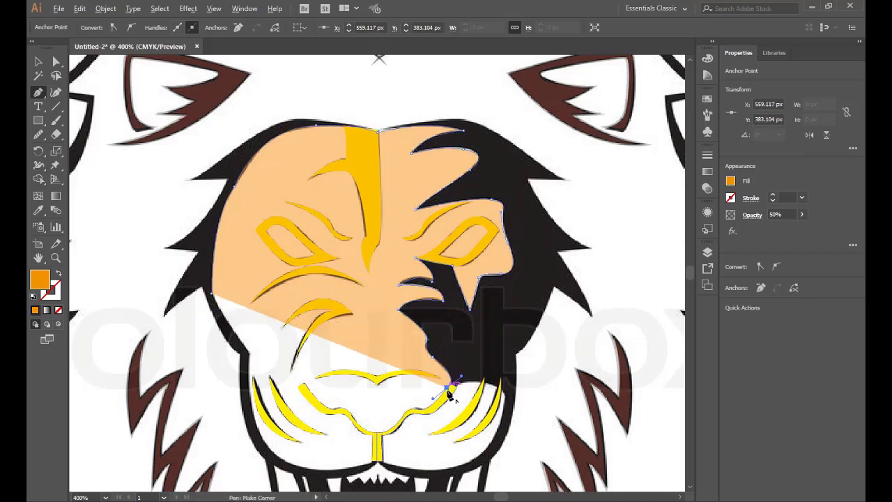
drag(503, 387, 499, 420)
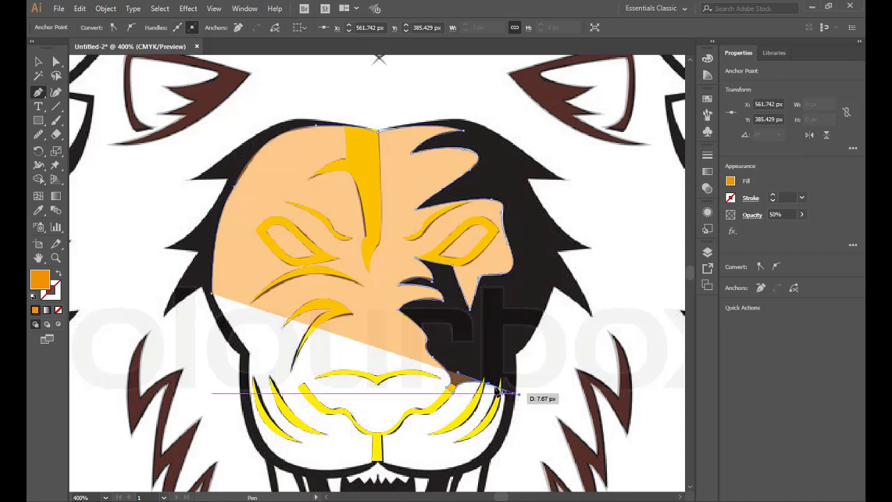
drag(456, 467, 418, 469)
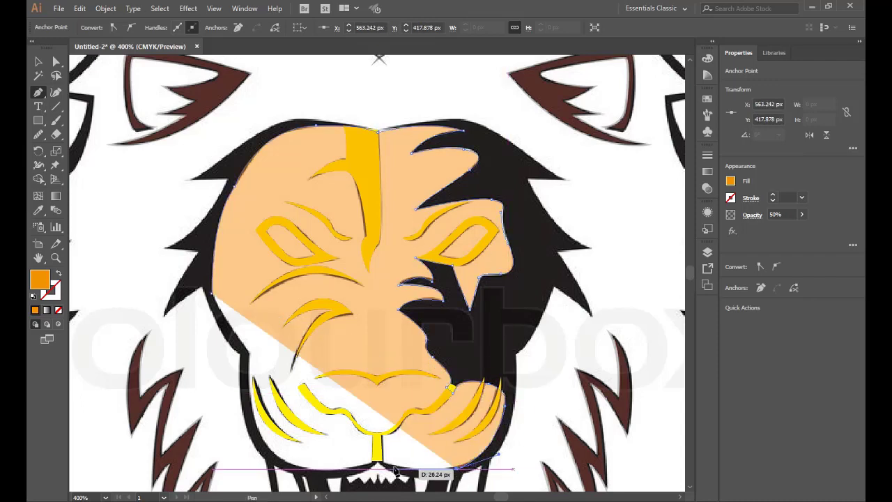
drag(294, 463, 233, 449)
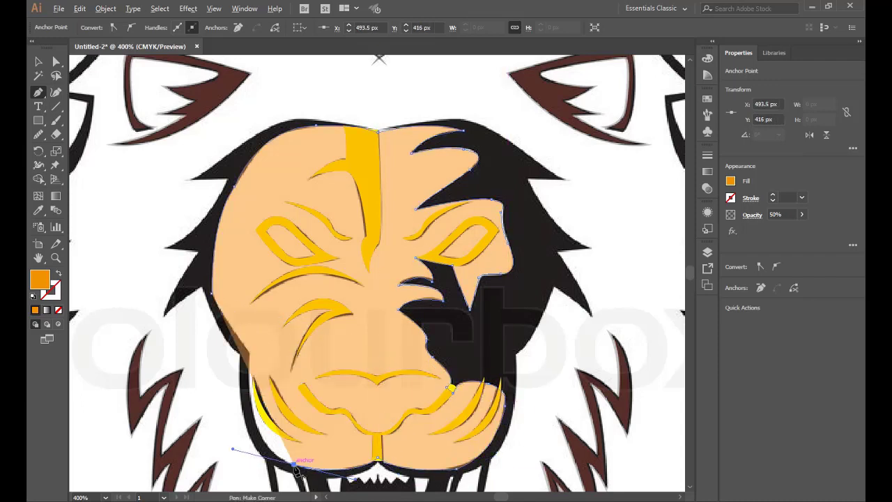
drag(251, 359, 254, 339)
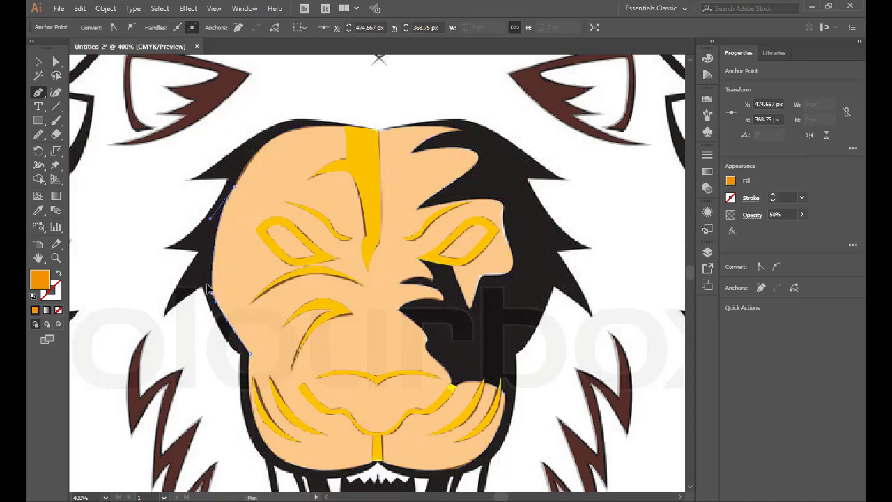
click(39, 62)
scroll(295, 199, down, 5)
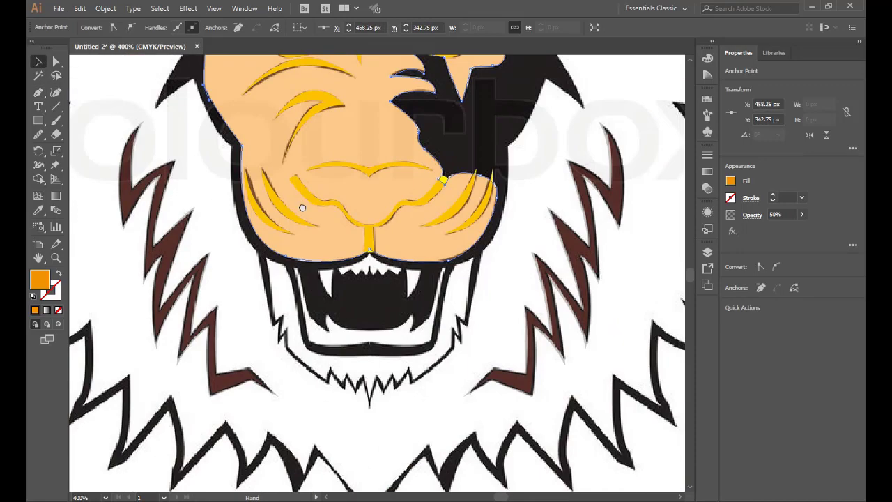
click(40, 94)
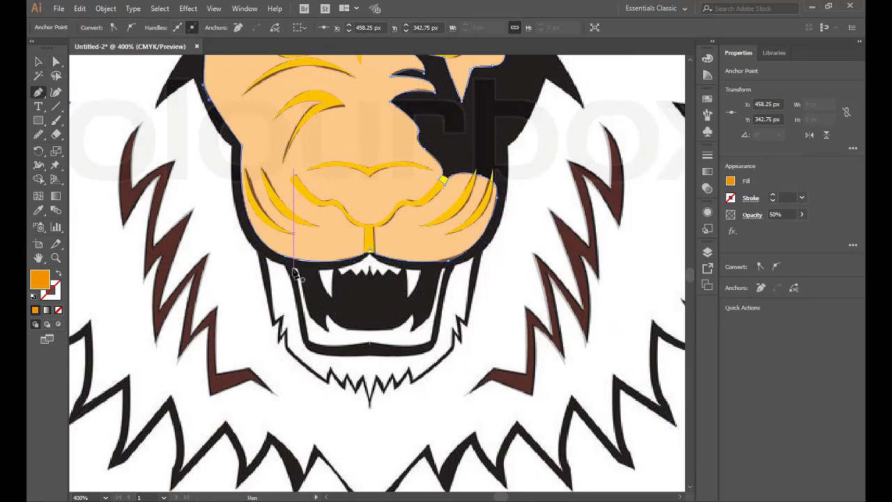
drag(265, 258, 276, 323)
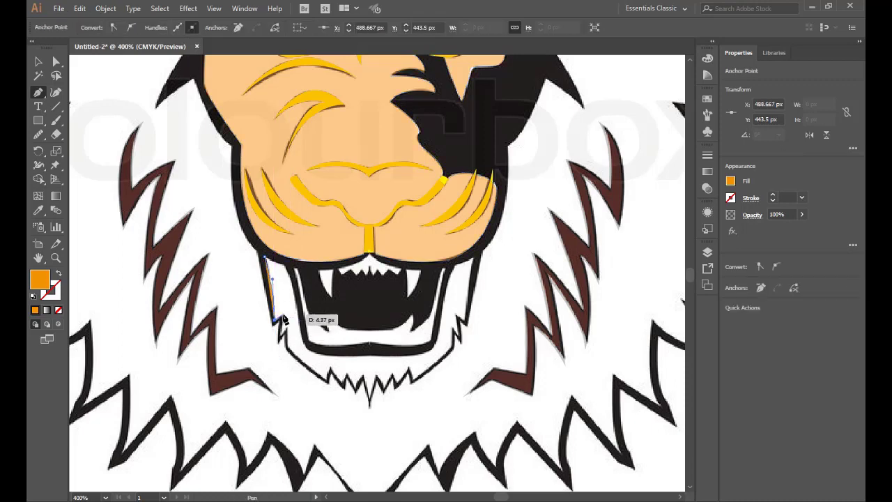
Trace the left jaw edge down to the jaw bottom and set opacity to 50%
click(279, 322)
scroll(279, 328, up, 2)
click(322, 307)
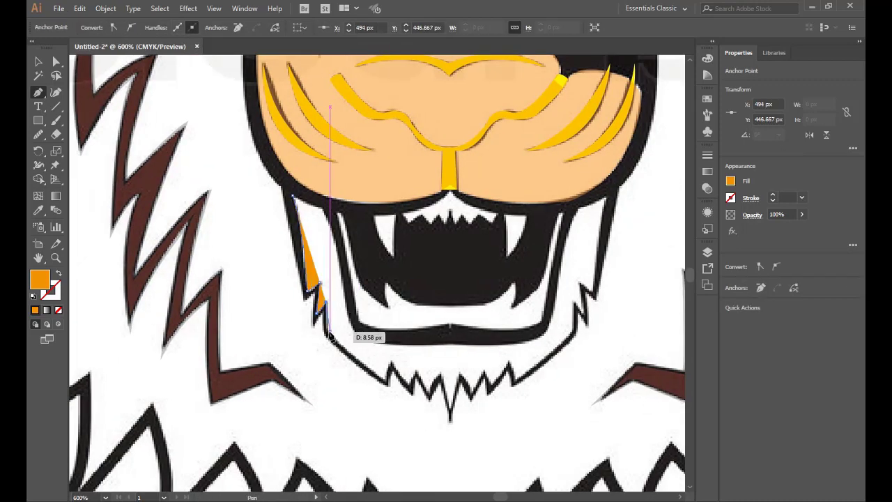
click(384, 381)
key(v)
click(382, 27)
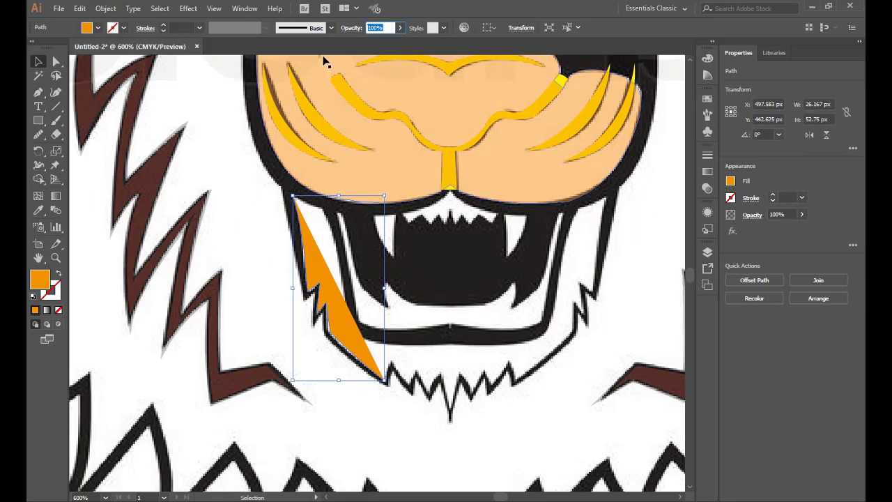
text(50)
key(Return)
key(p)
Extend the jaw path along the beard zigzag, up the right jaw and back along the mouth
drag(389, 364, 428, 399)
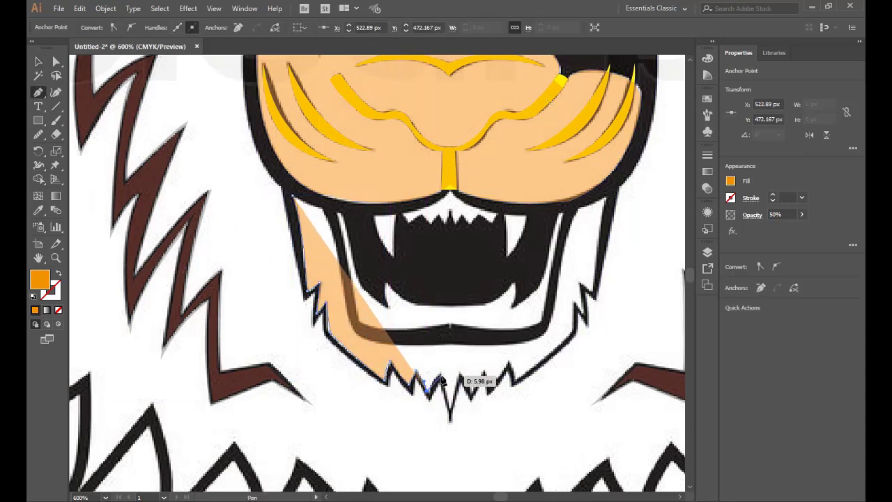
mouse_move(446, 389)
mouse_down()
mouse_move(456, 396)
mouse_move(509, 364)
mouse_up()
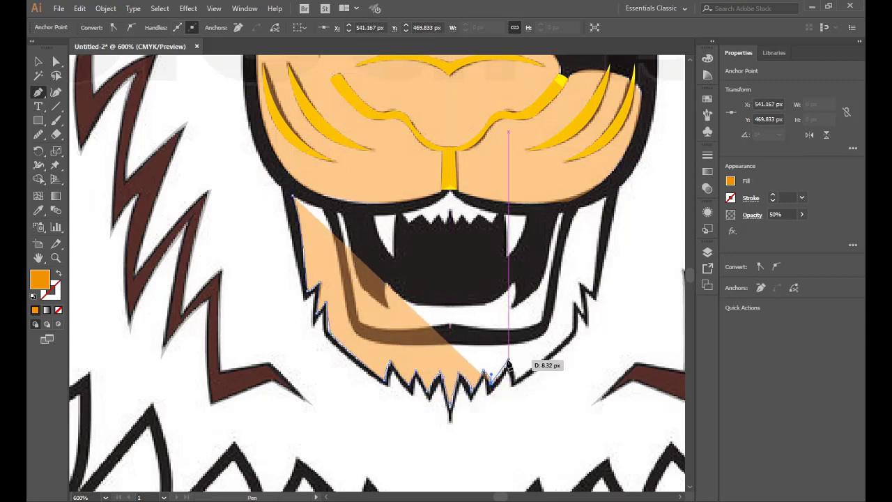
click(509, 360)
drag(578, 282, 591, 298)
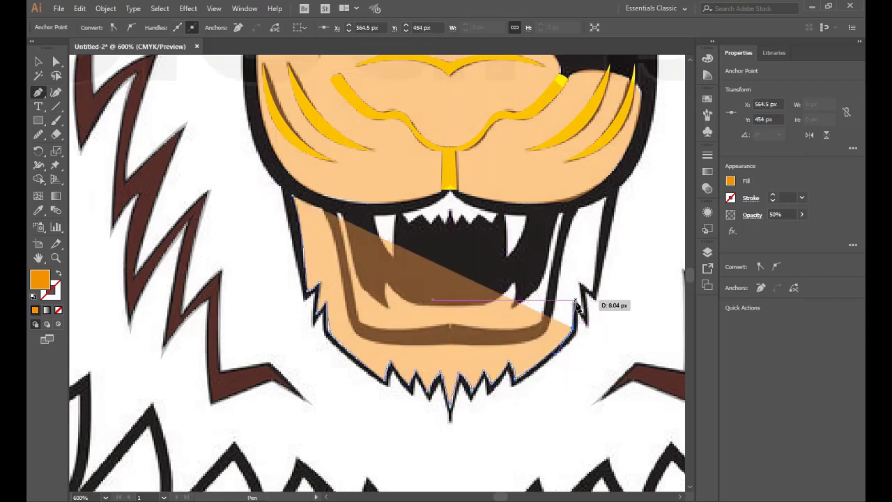
drag(578, 207, 586, 209)
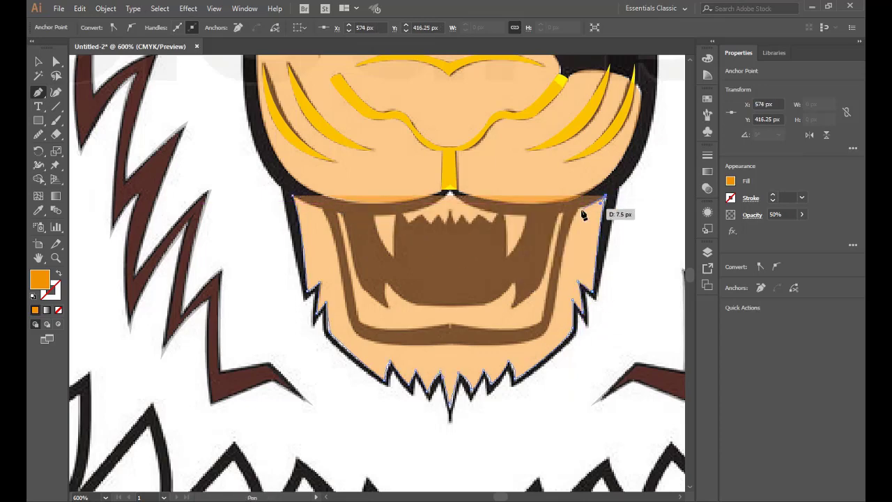
mouse_move(553, 295)
mouse_down()
mouse_move(551, 319)
mouse_move(391, 347)
mouse_up()
click(347, 322)
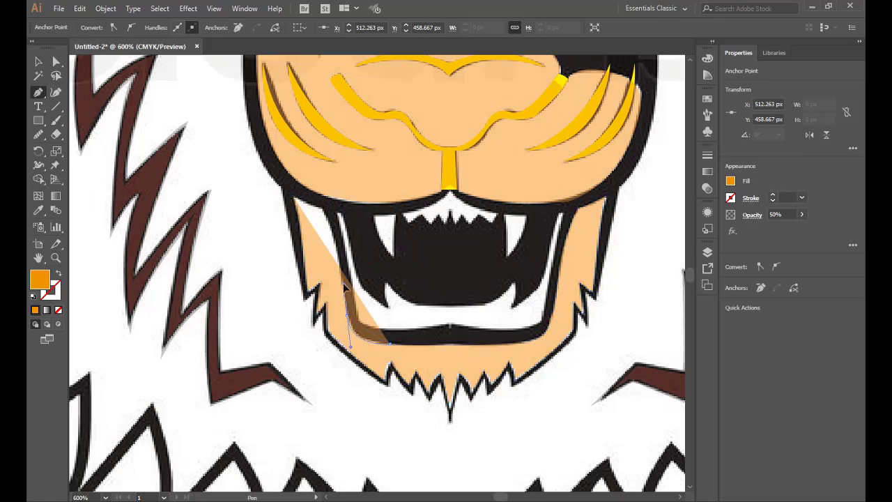
Close the chin shape and trace the orange lower-lip band inside the mouth
click(466, 329)
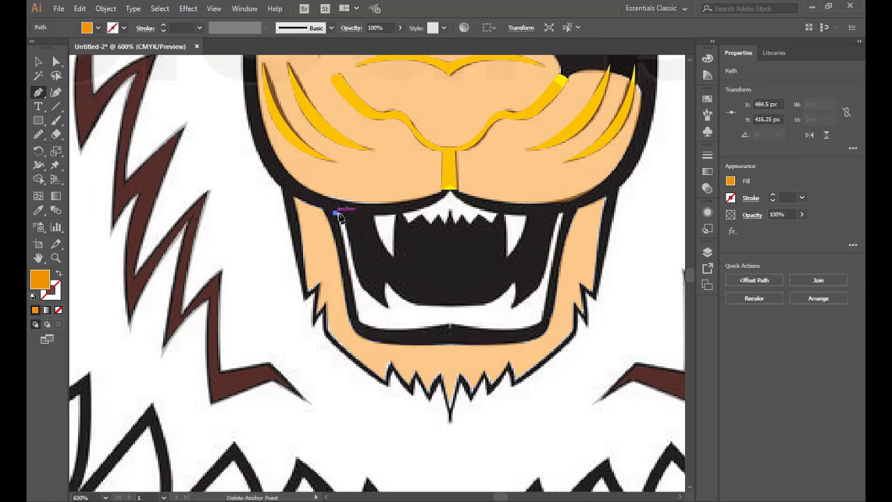
click(339, 212)
drag(388, 306, 390, 270)
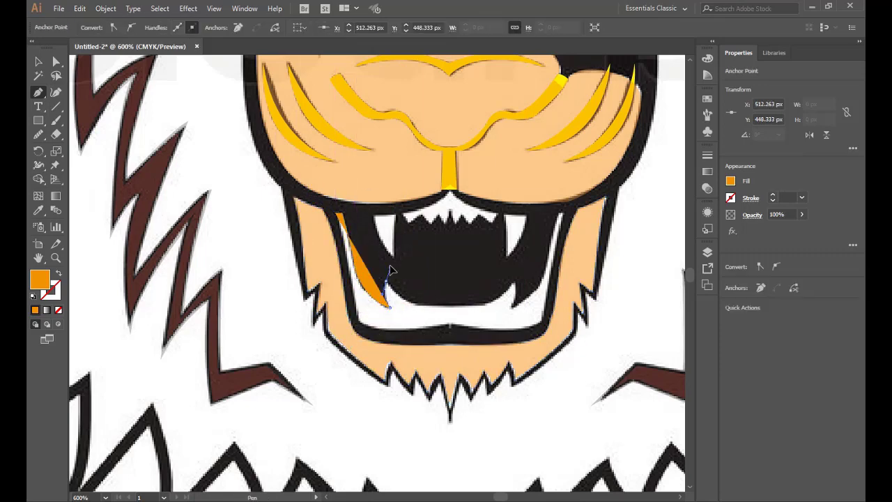
click(488, 306)
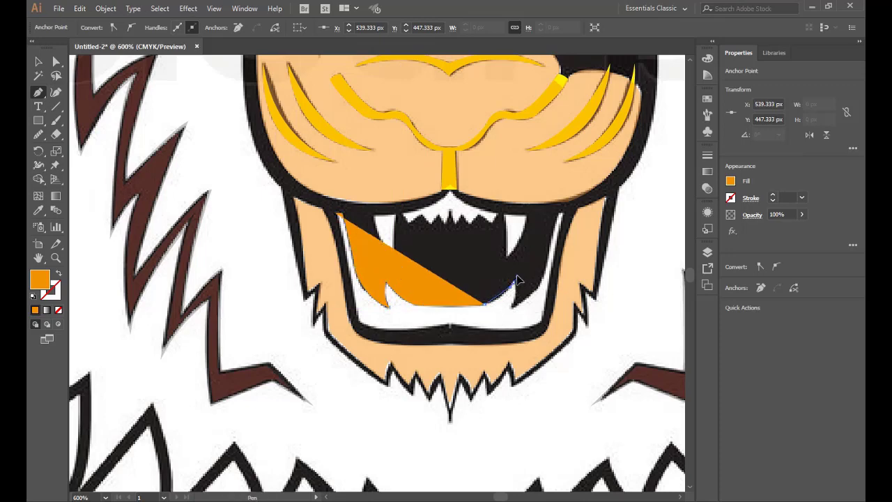
drag(513, 282, 512, 311)
click(513, 307)
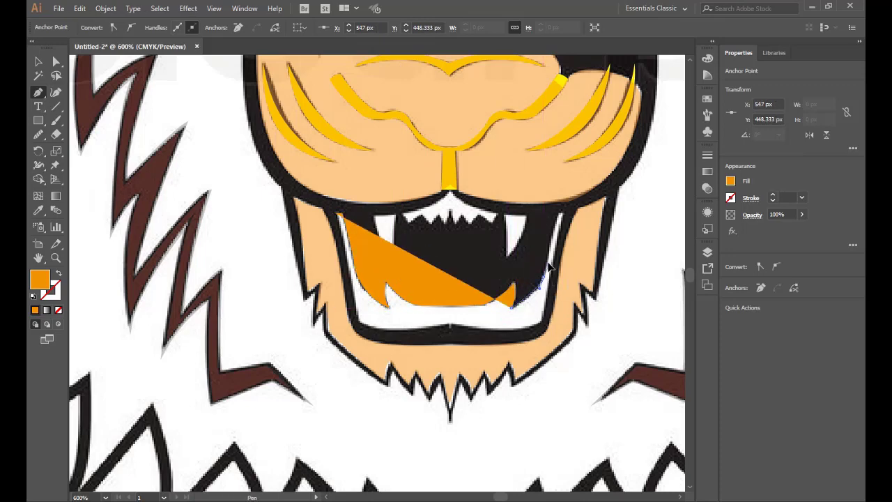
drag(562, 213, 565, 220)
click(543, 288)
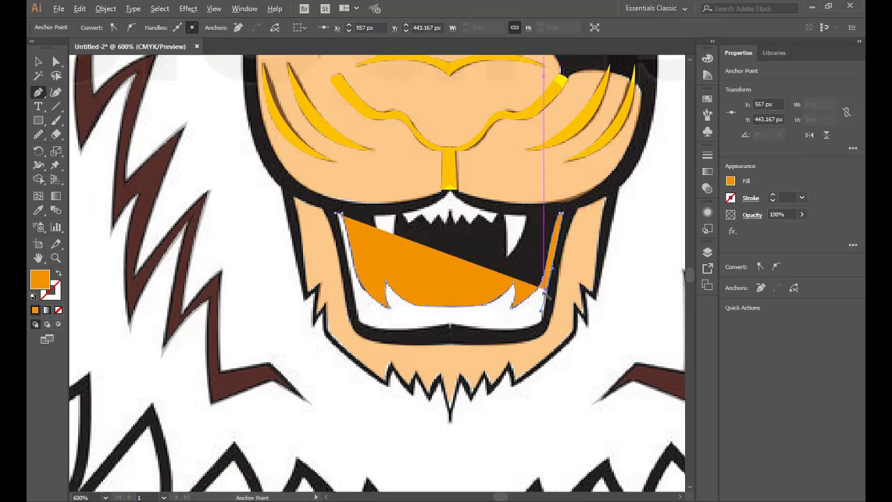
drag(546, 329, 519, 336)
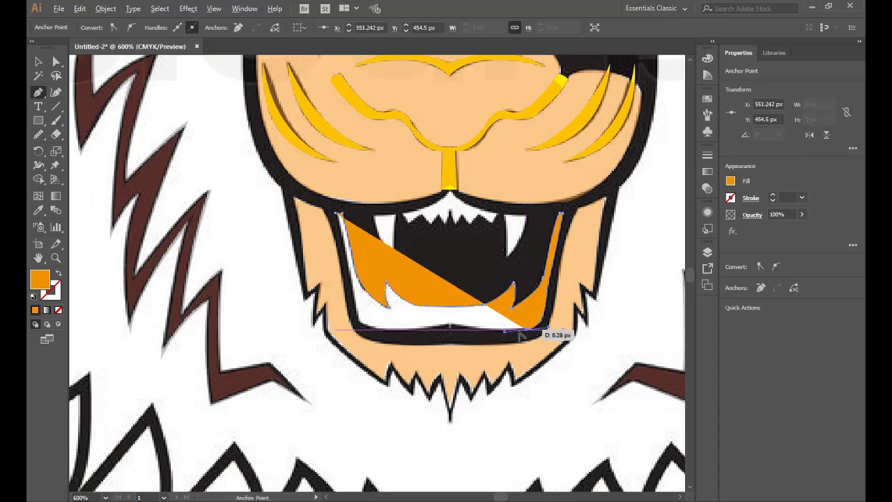
click(427, 327)
click(353, 315)
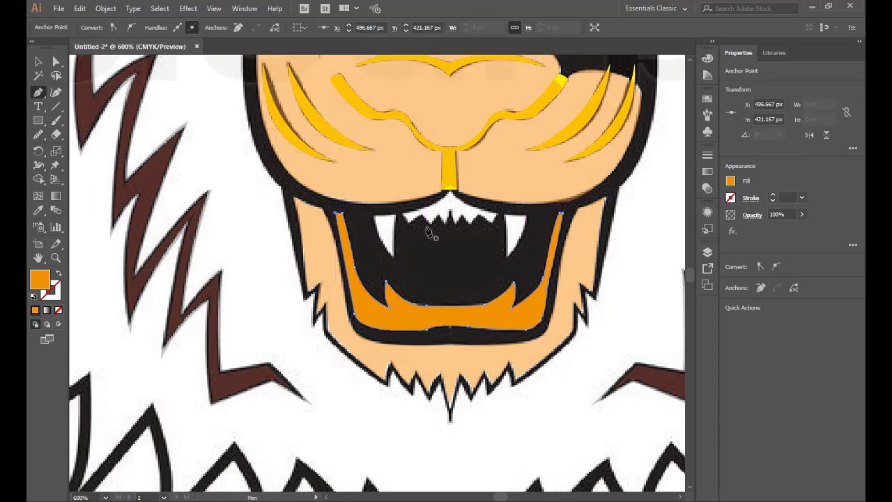
Draw a fang, then reflect, rotate and move a copy to the mouth's upper right
click(394, 216)
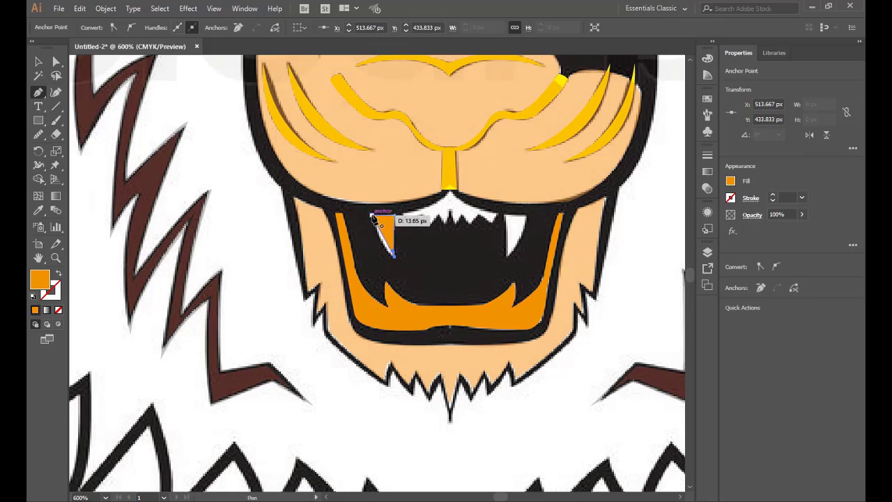
right_click(388, 235)
click(538, 430)
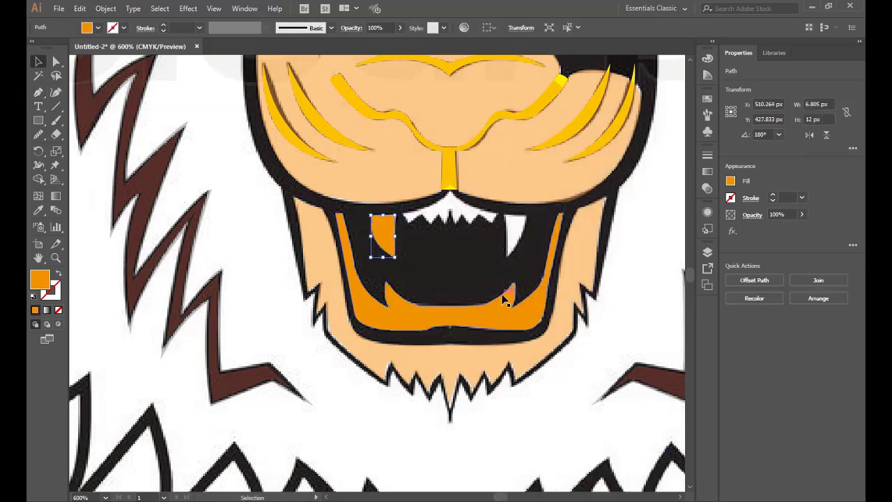
drag(386, 237, 453, 239)
right_click(453, 239)
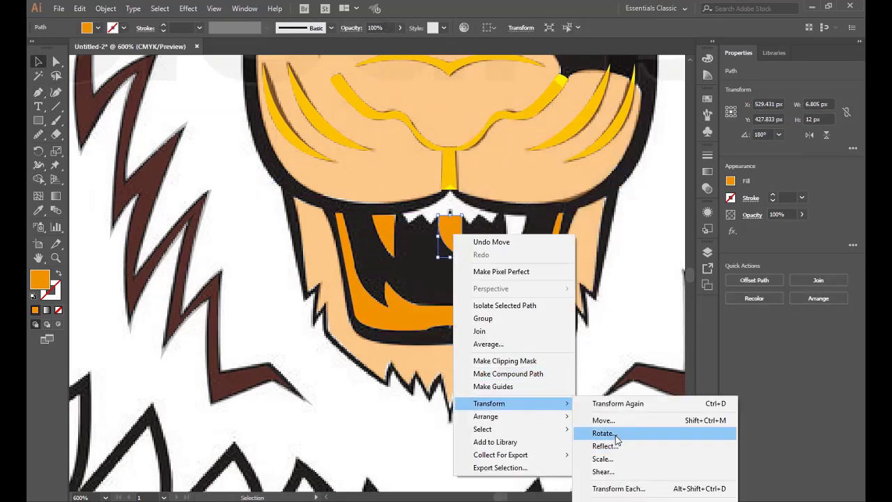
click(621, 433)
click(467, 300)
right_click(386, 230)
mouse_move(452, 237)
mouse_down()
mouse_move(385, 234)
mouse_move(527, 237)
mouse_move(517, 236)
mouse_up()
click(558, 472)
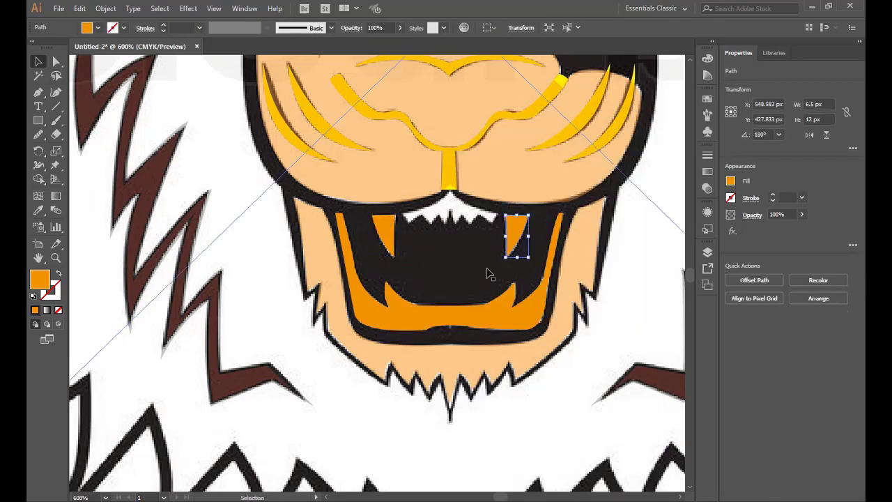
Trace the top-teeth strip at 50% opacity and zoom out to the whole lion
click(405, 215)
click(497, 216)
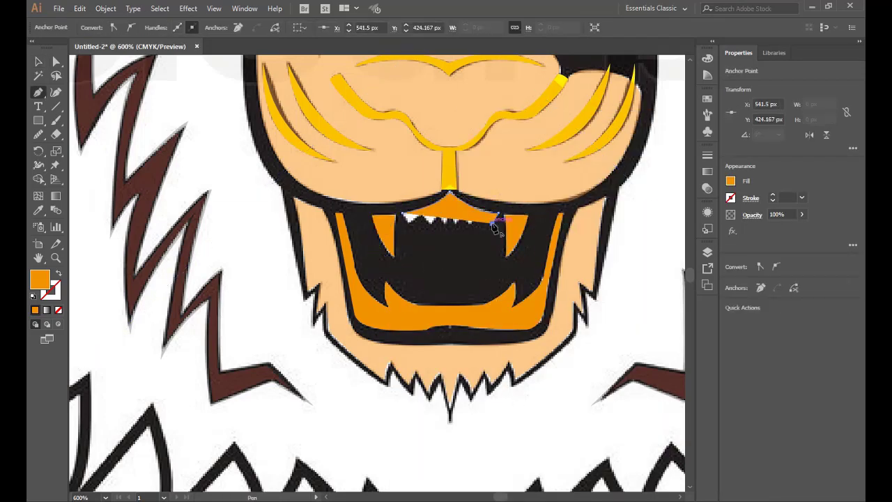
key(5)
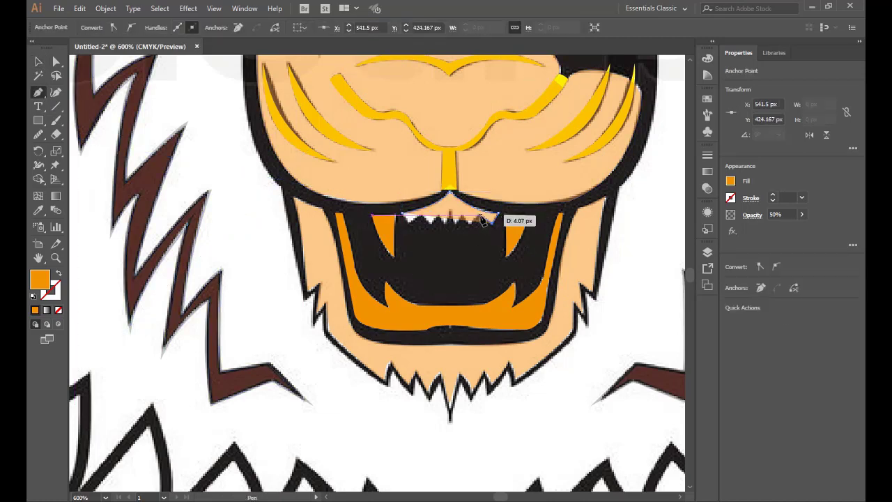
drag(484, 220, 464, 219)
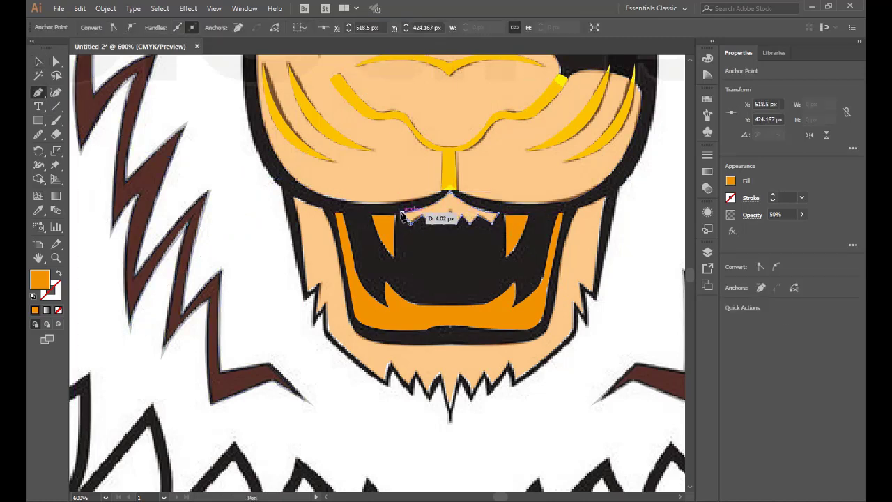
key(ctrl+0)
click(37, 61)
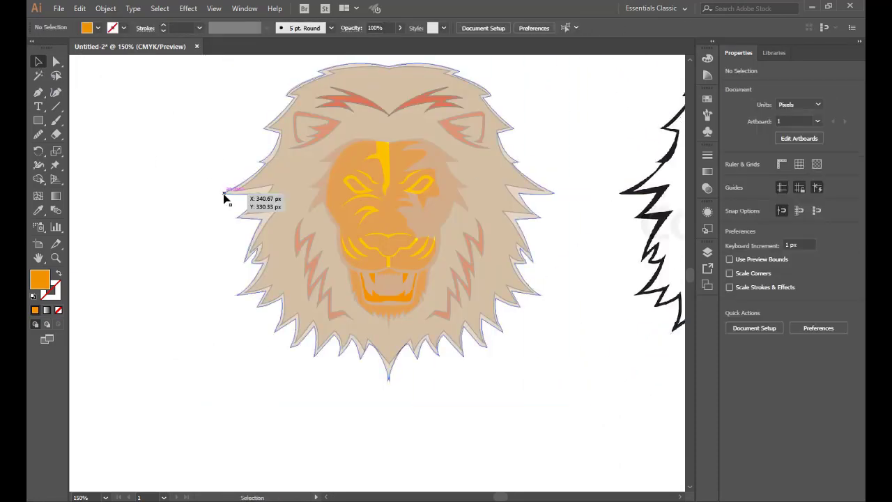
Make the lion's base silhouette fully opaque and remove its outline stroke
click(223, 194)
scroll(223, 193, up, 2)
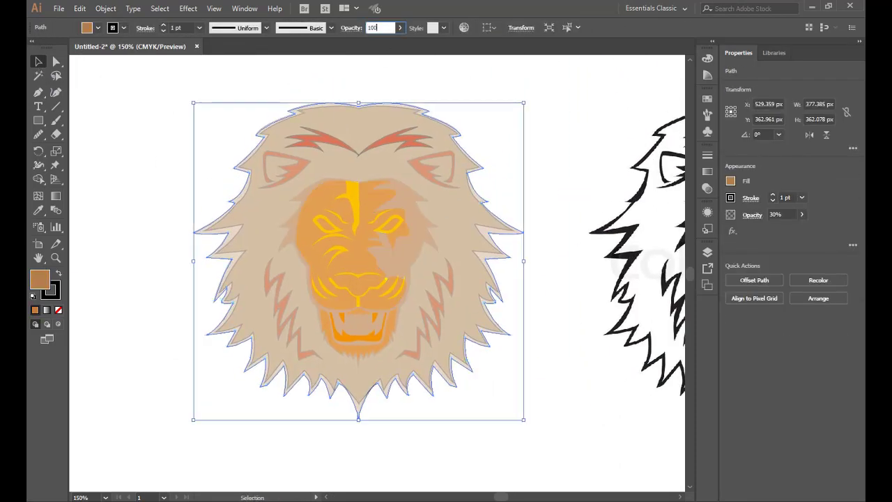
key(0)
click(122, 28)
click(33, 44)
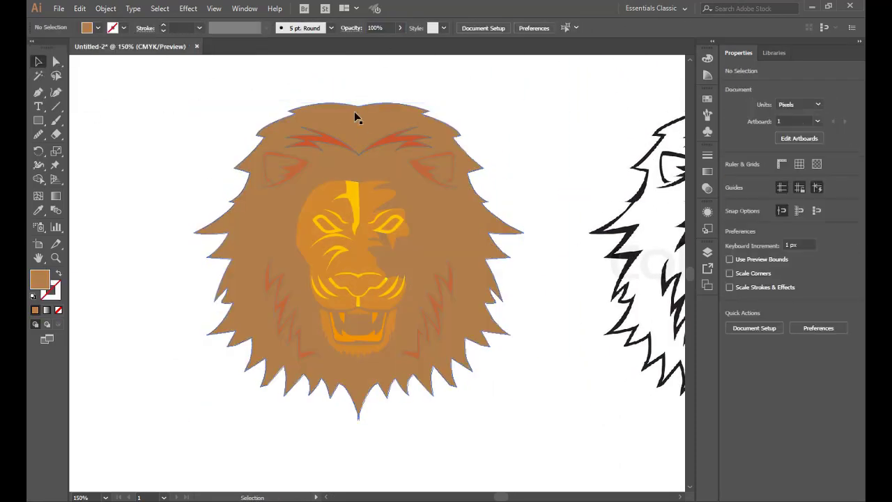
Fill the silhouette white at 100% opacity and send it behind the face parts
click(335, 114)
right_click(337, 116)
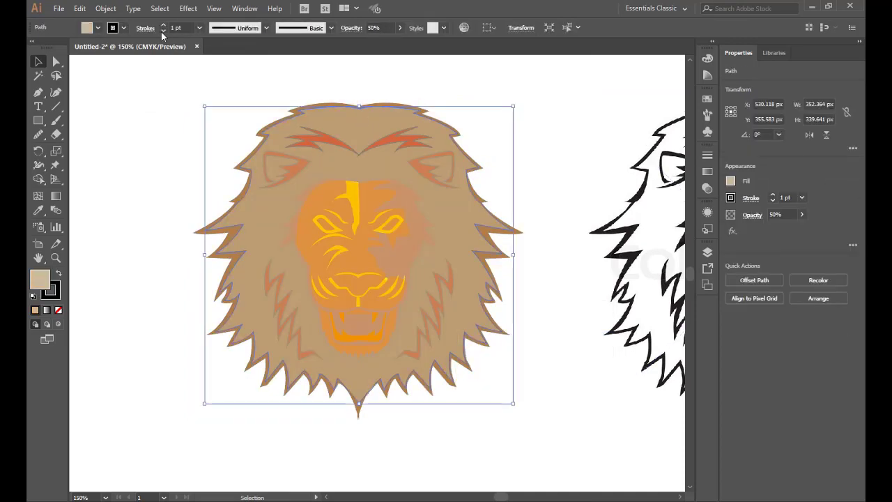
click(98, 28)
click(49, 46)
click(337, 111)
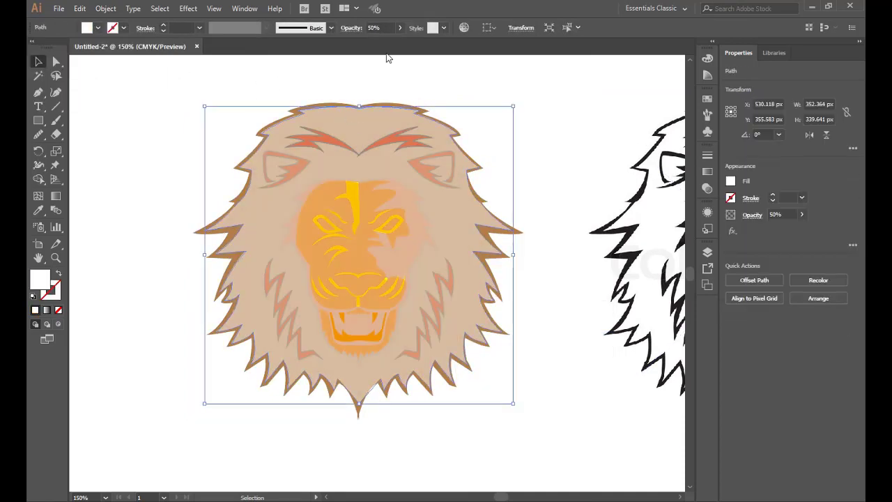
key(0)
right_click(337, 112)
click(534, 311)
click(151, 166)
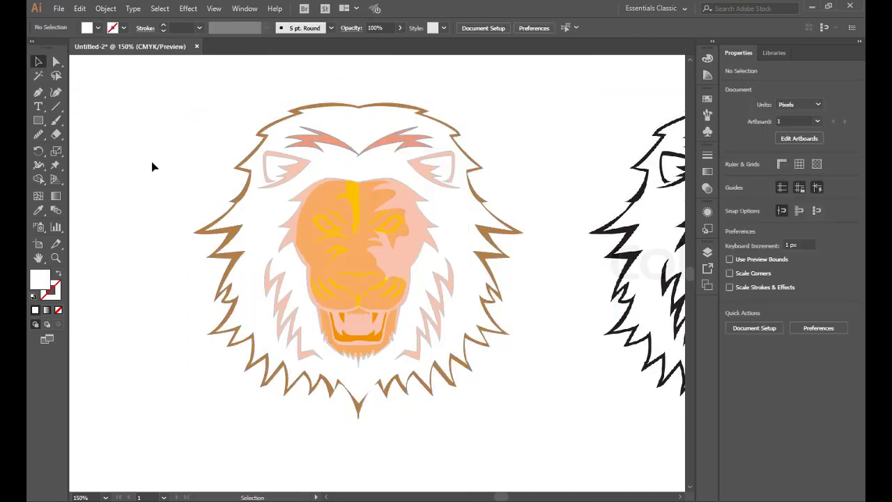
Colour the brows, ears and side mane strands brown at full opacity
click(313, 159)
shift+click(269, 279)
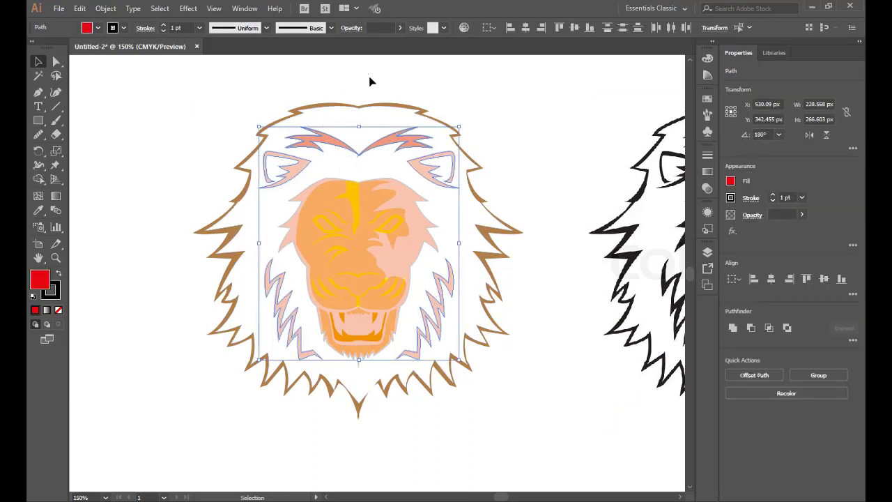
click(98, 28)
click(95, 66)
click(393, 30)
text(6)
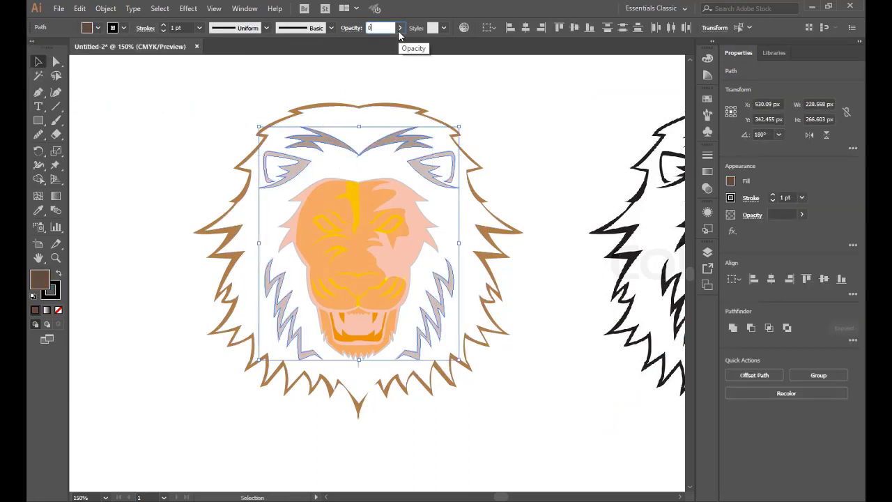
key(0)
click(349, 88)
Fill the outer mane outline dark brown with no stroke
click(480, 182)
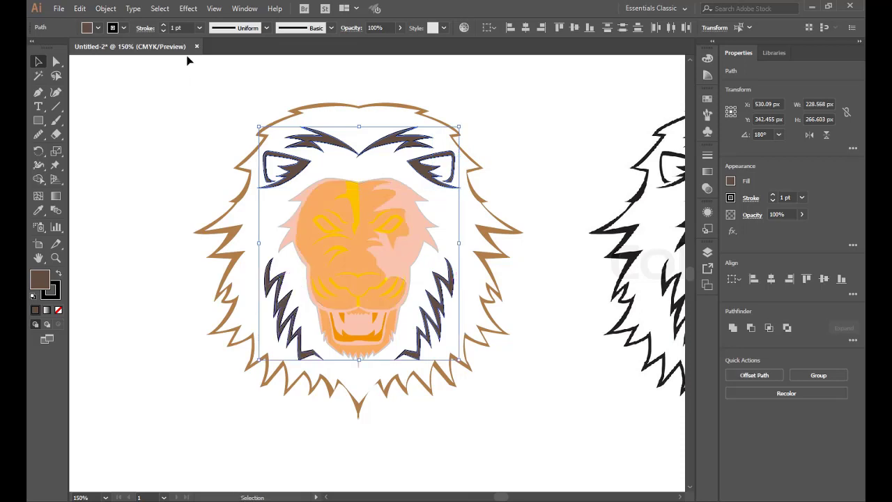
click(98, 28)
click(91, 64)
click(123, 28)
click(33, 47)
click(167, 125)
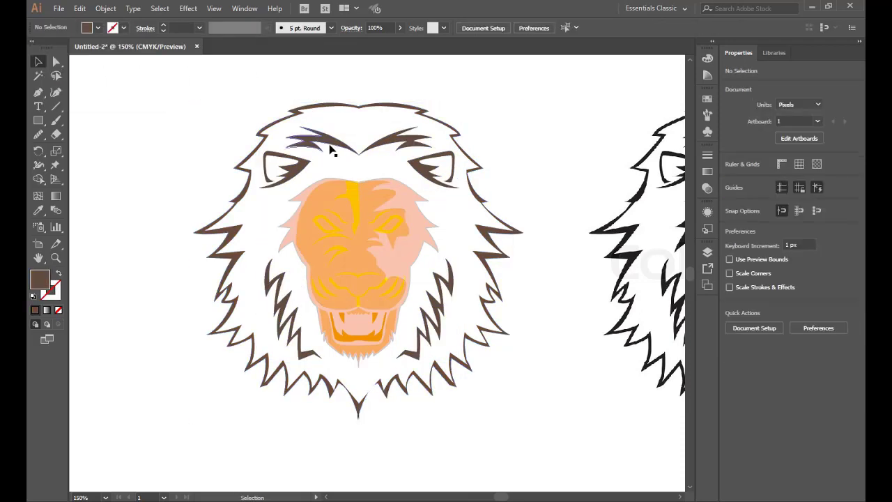
scroll(419, 251, right, 3)
scroll(298, 239, left, 3)
click(300, 240)
Fill the face group black and the inner face shape white
click(33, 296)
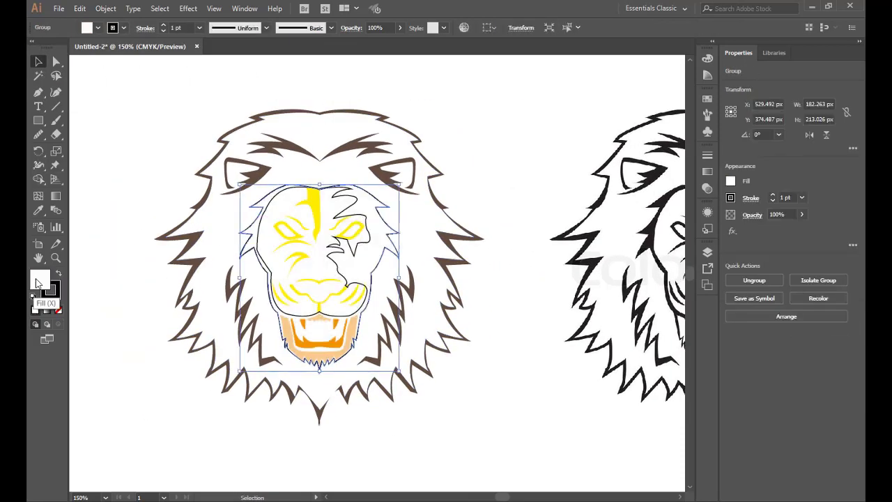
click(98, 28)
click(55, 46)
click(277, 83)
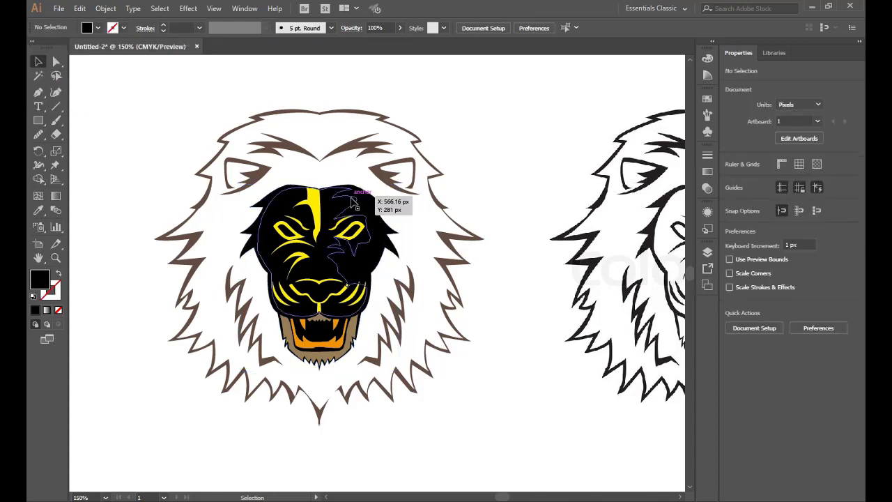
click(359, 202)
click(97, 28)
click(50, 47)
key(Escape)
With Direct Selection, recolour the yellow marking lines black and check the orange mouth shape
key(a)
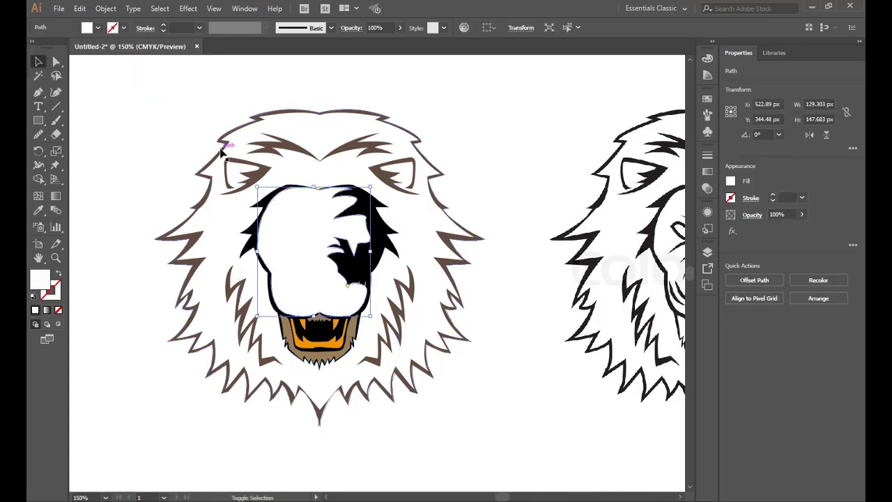
key(ctrl+bracketleft)
click(317, 217)
click(98, 28)
click(56, 46)
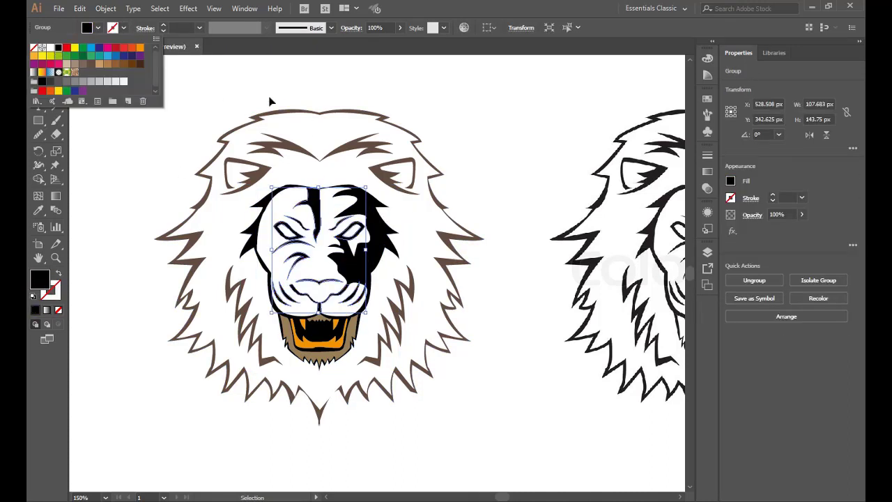
click(271, 100)
click(306, 322)
click(88, 28)
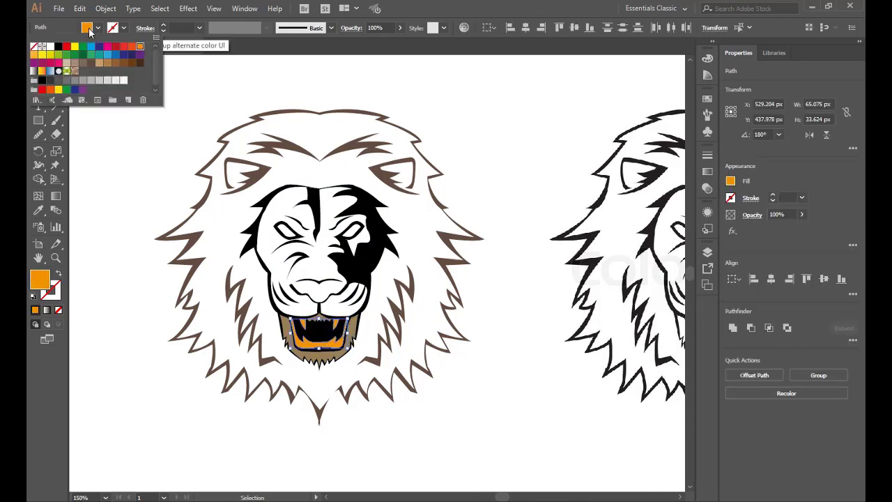
click(125, 190)
key(v)
Recolour the outer mane outline, left brow, ear and inner mane strands black
click(386, 157)
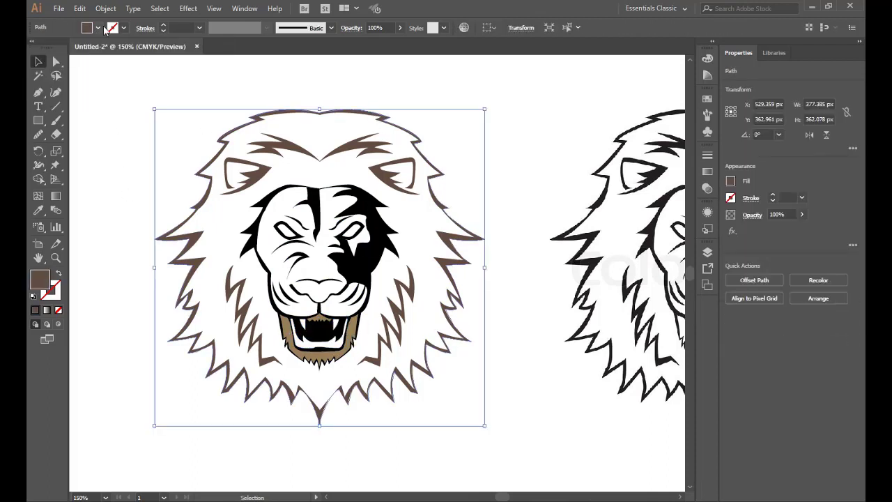
click(97, 28)
click(56, 46)
click(272, 147)
shift+click(234, 293)
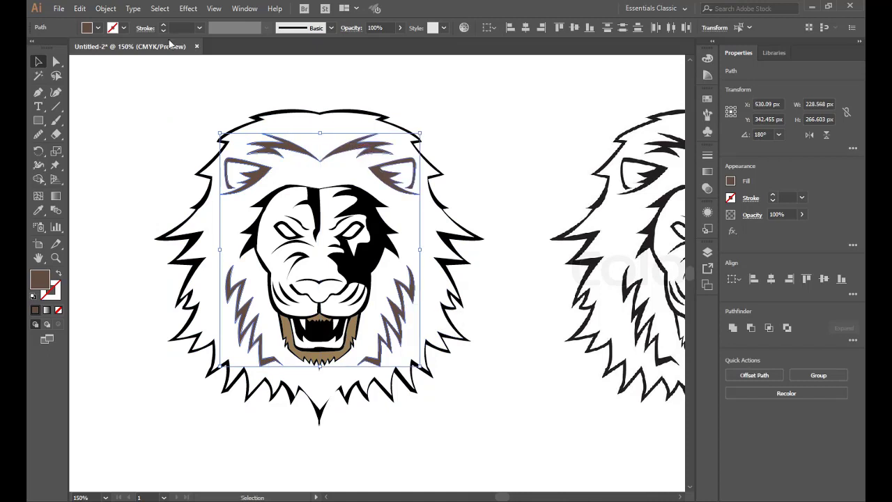
click(97, 28)
click(66, 49)
click(249, 76)
Reset the translucent mouth shape to default colours and fill the fang shape red
click(330, 322)
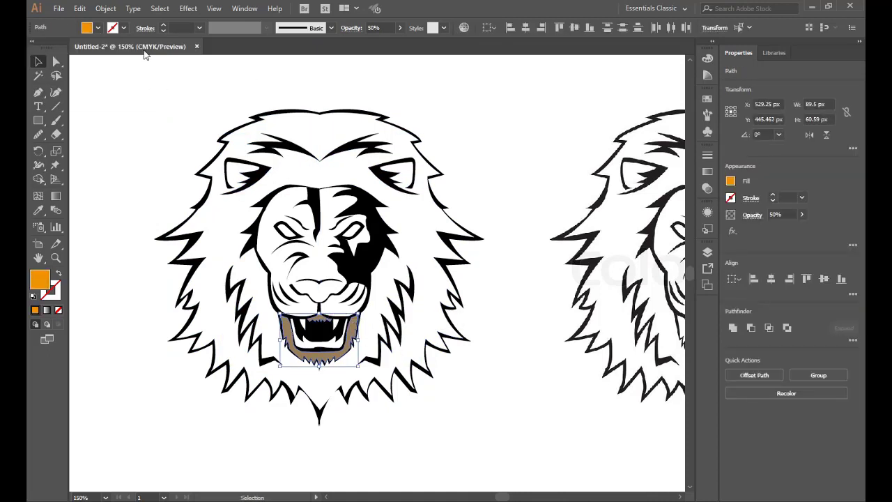
click(97, 28)
click(75, 49)
click(33, 297)
click(125, 209)
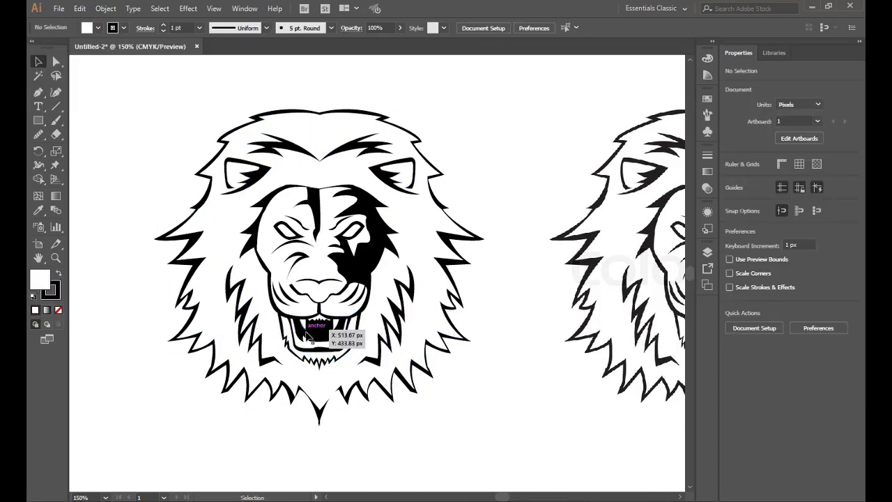
click(323, 337)
click(97, 28)
click(75, 48)
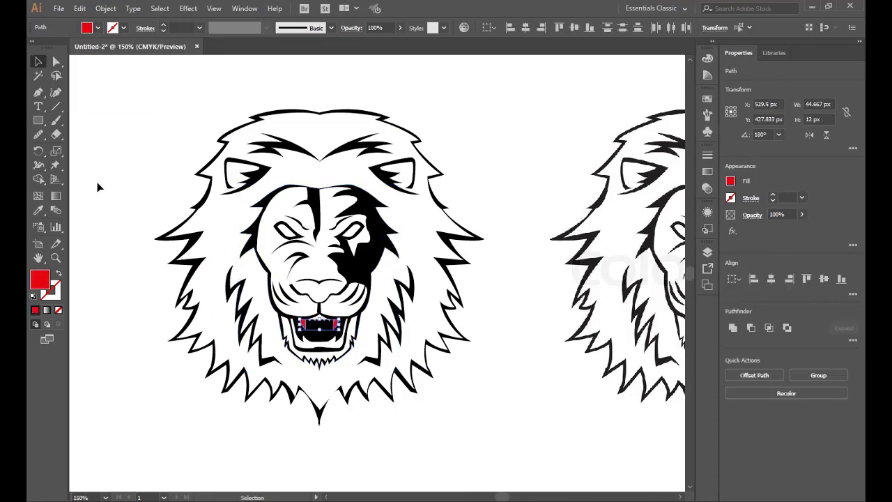
click(102, 187)
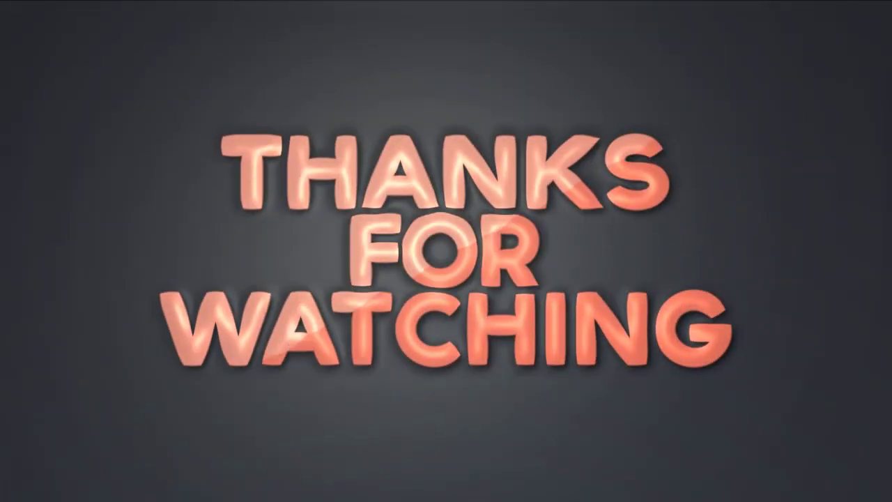